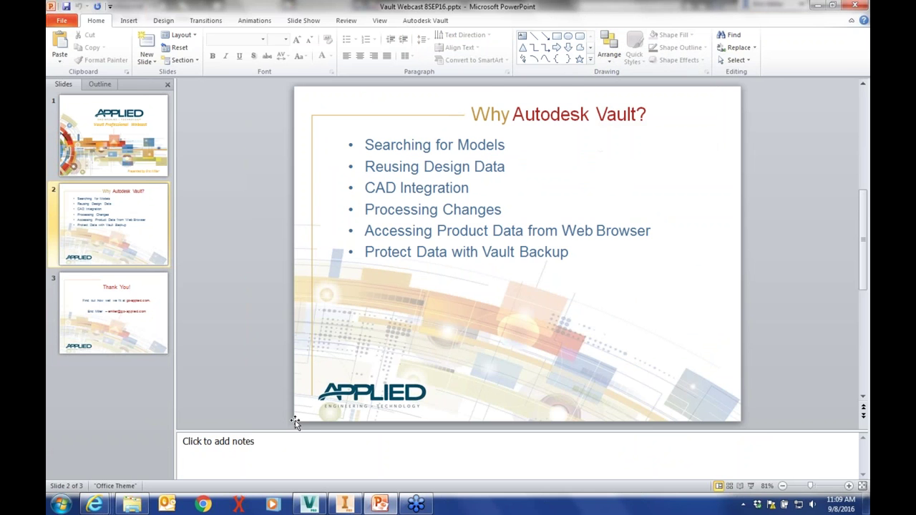
# Switch from the PowerPoint agenda to Vault Professional showing the Clamp folder's 12 files
pyautogui.click(309, 505)
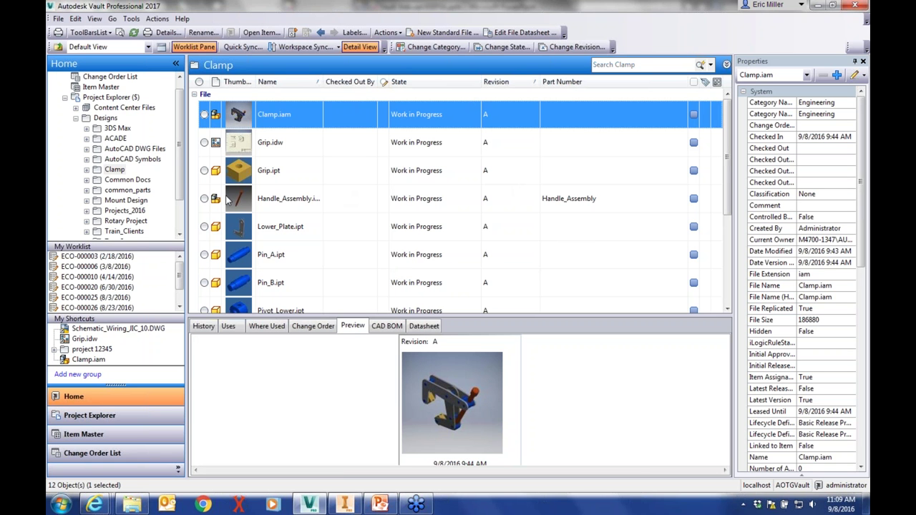
pyautogui.moveTo(183, 166); pyautogui.dragTo(187, 143)
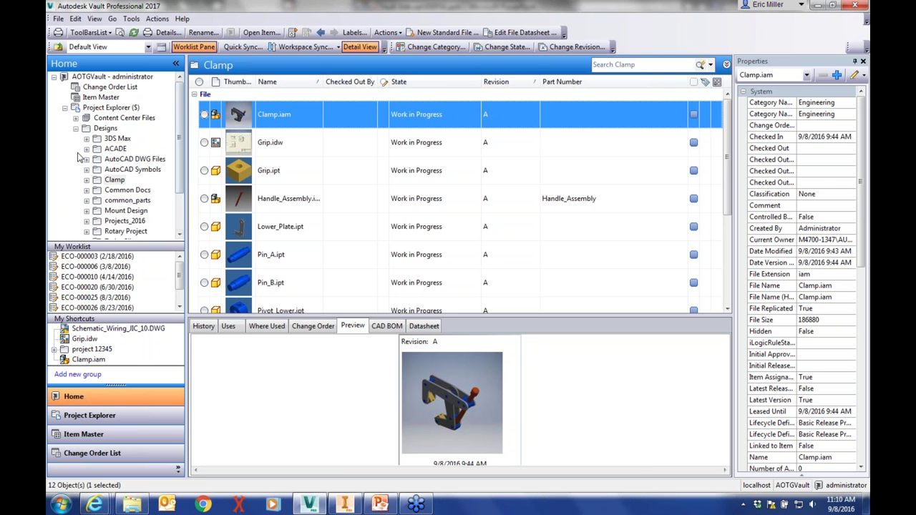
pyautogui.click(84, 128)
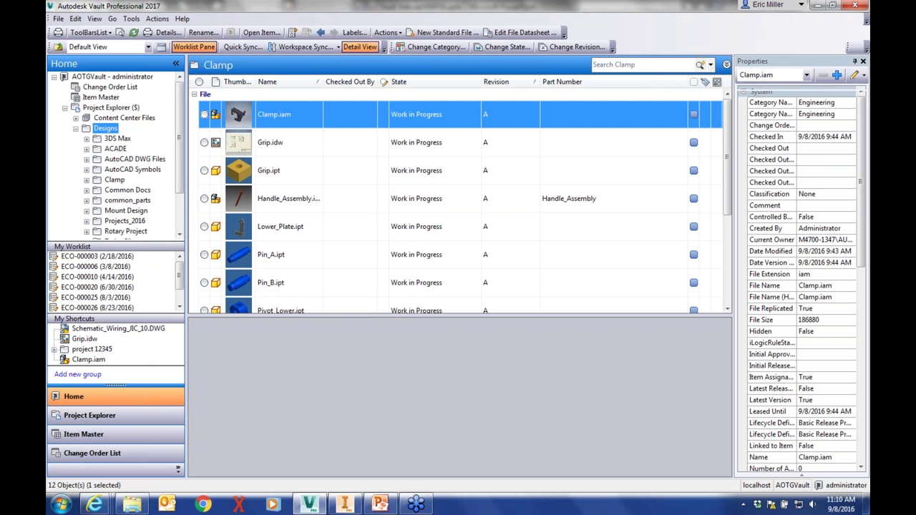
pyautogui.click(76, 129)
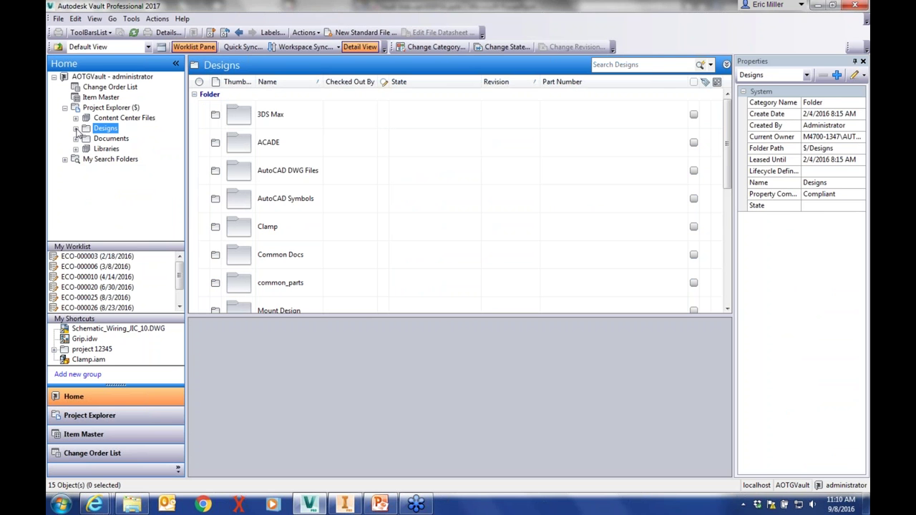
pyautogui.click(76, 129)
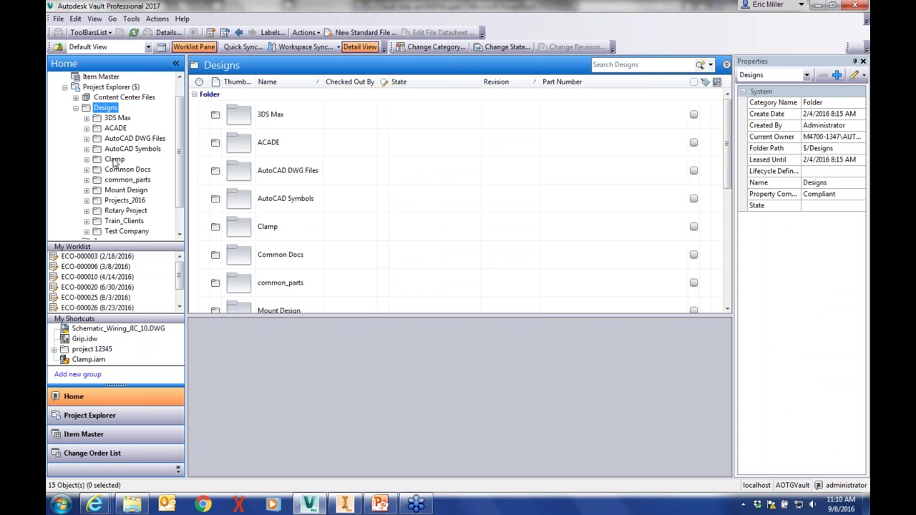
pyautogui.click(76, 107)
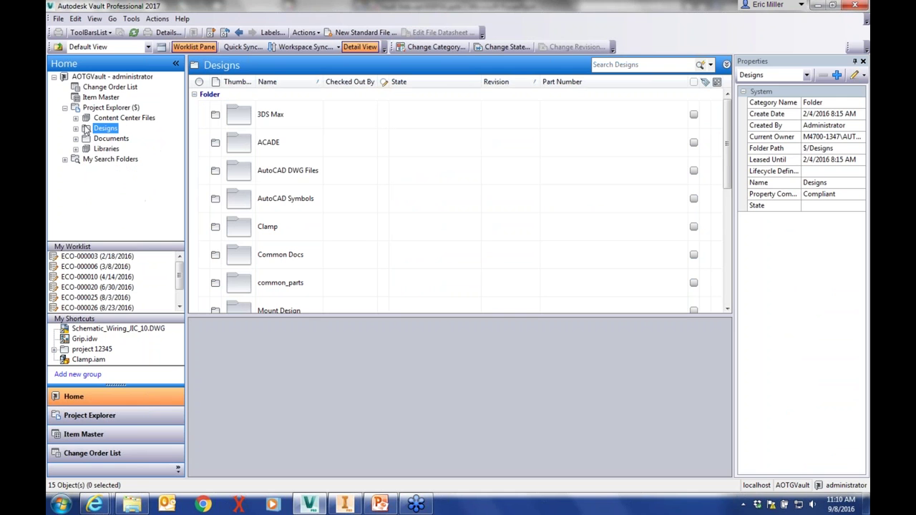
pyautogui.click(107, 140)
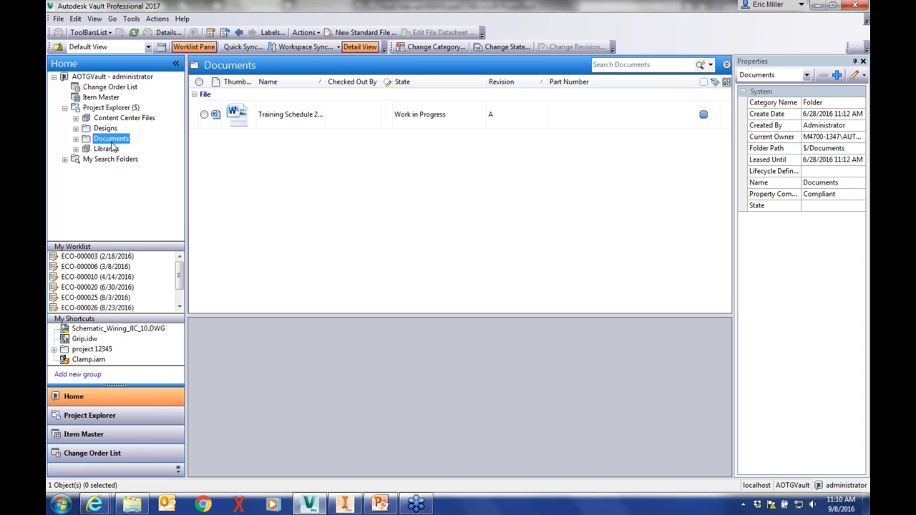
pyautogui.click(106, 149)
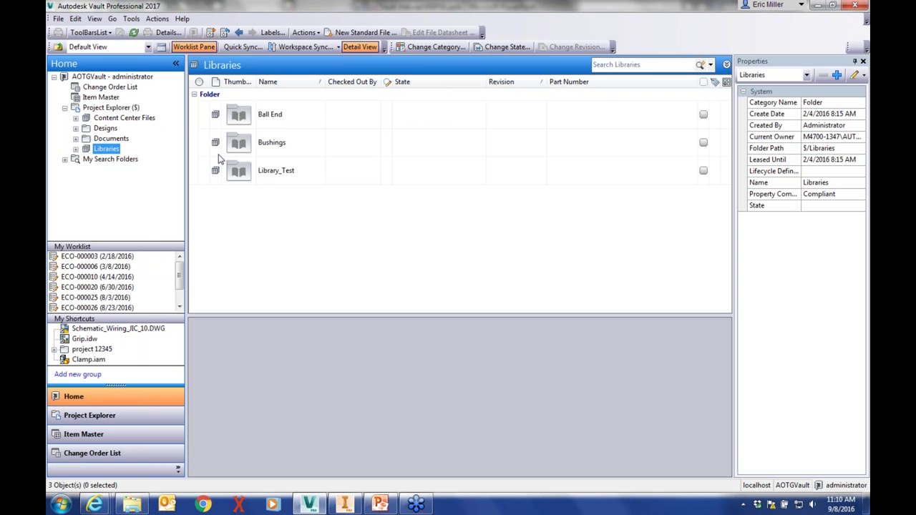
pyautogui.click(104, 138)
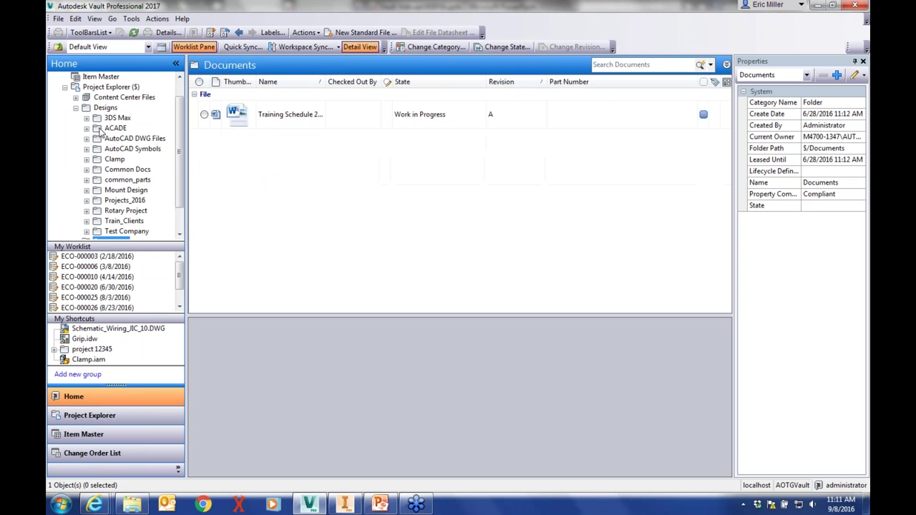
# In the Clamp folder, view Clamp.iam's history and the components Handle_Assembly uses
pyautogui.click(115, 159)
pyautogui.click(272, 115)
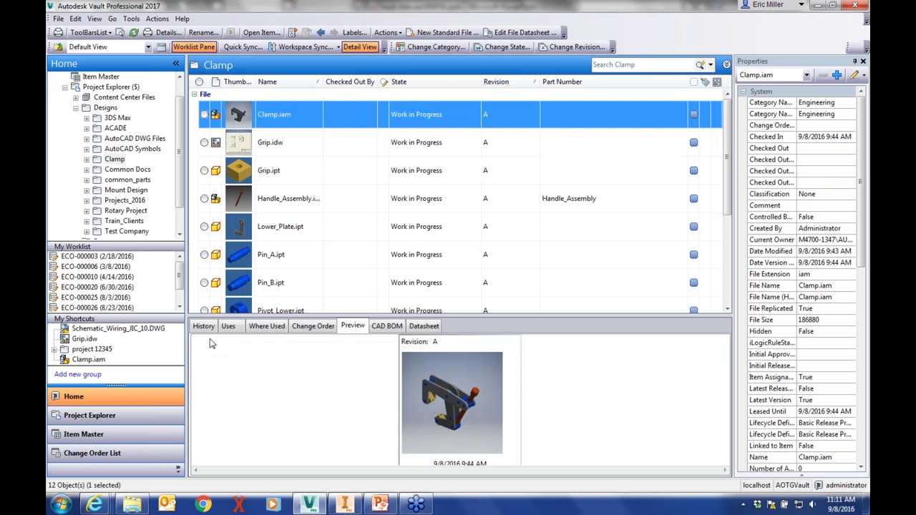
pyautogui.click(206, 326)
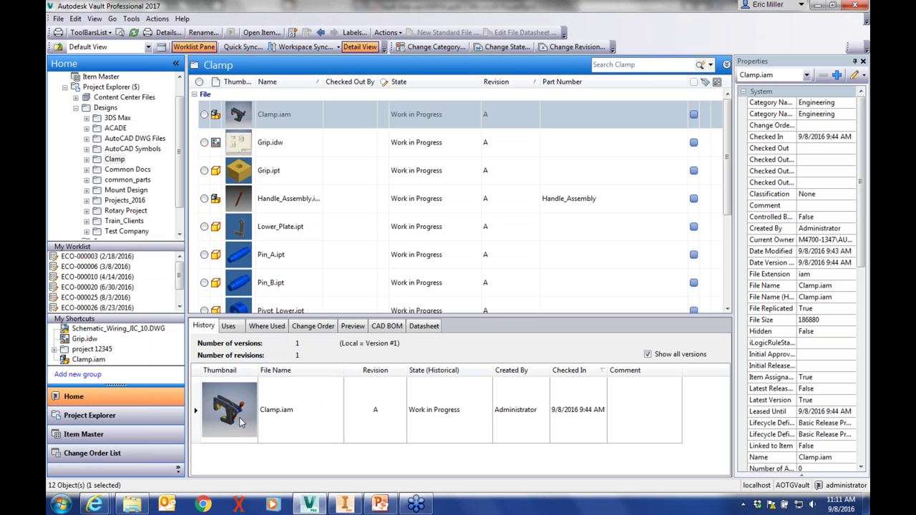
pyautogui.click(286, 198)
pyautogui.click(227, 327)
pyautogui.click(236, 398)
pyautogui.click(239, 412)
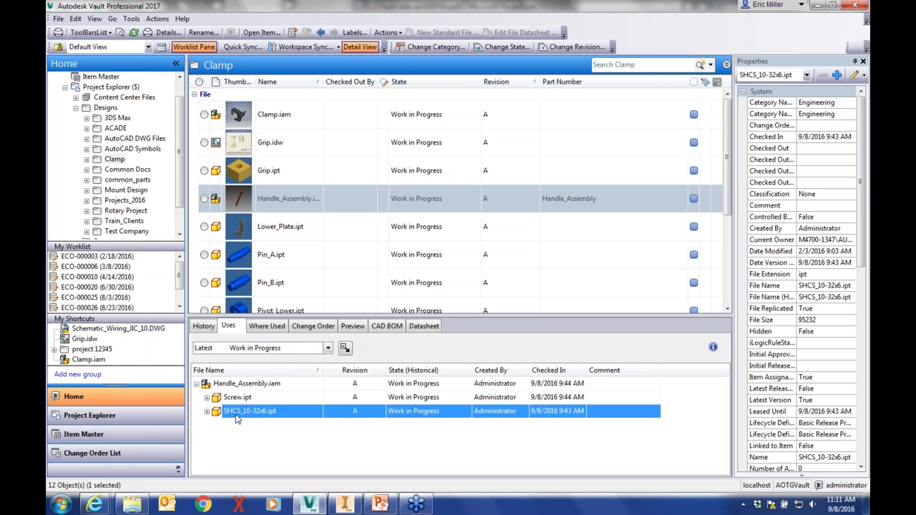
pyautogui.click(241, 384)
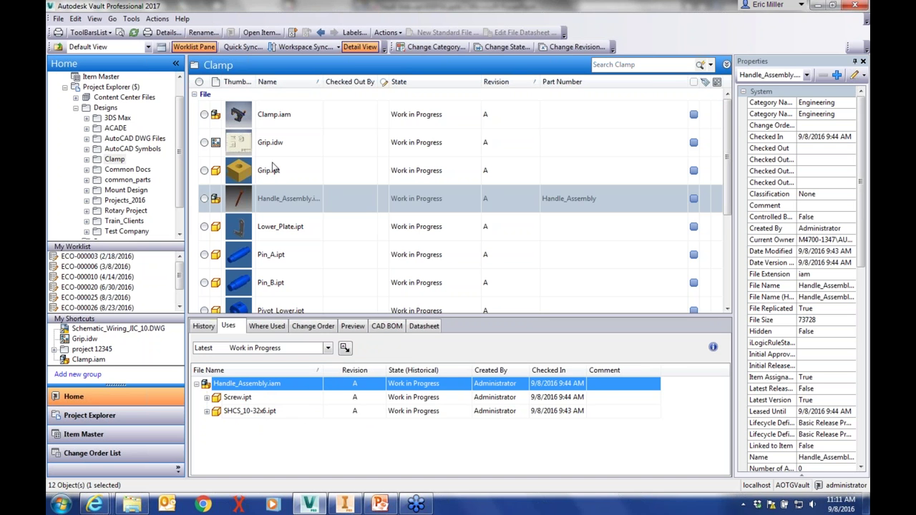
# Check where Lower_Plate.ipt is used and its change orders, then preview its 3D model
pyautogui.click(256, 223)
pyautogui.click(271, 328)
pyautogui.doubleClick(226, 379)
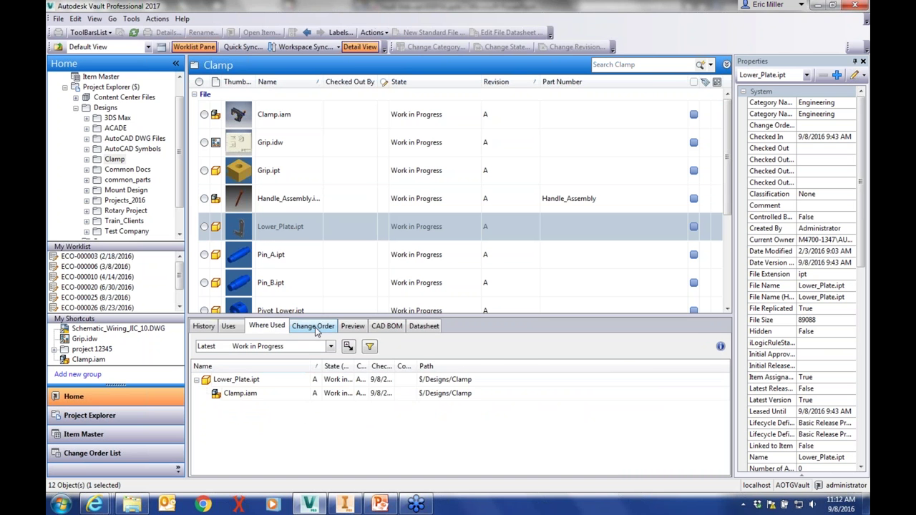
pyautogui.click(313, 327)
pyautogui.click(353, 326)
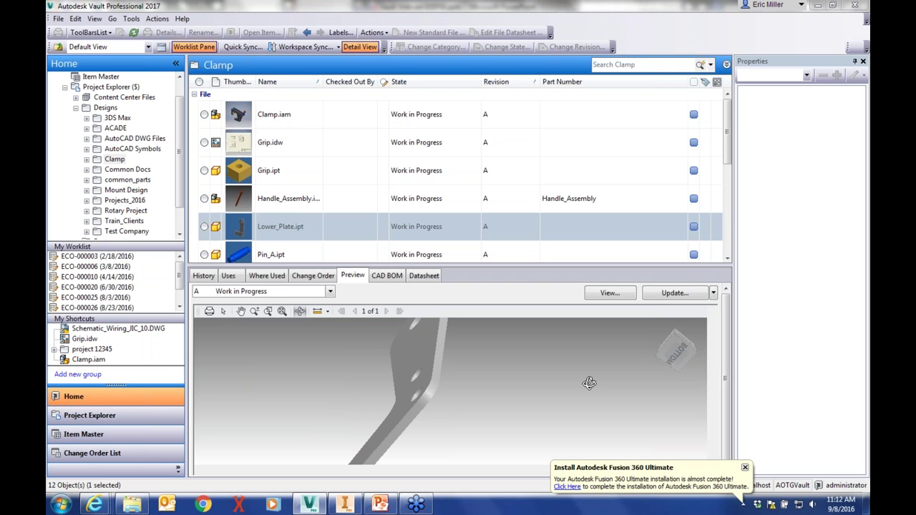
# Dismiss the Fusion 360 notification and view the CAD BOM and Lower_Plate's datasheet
pyautogui.click(745, 468)
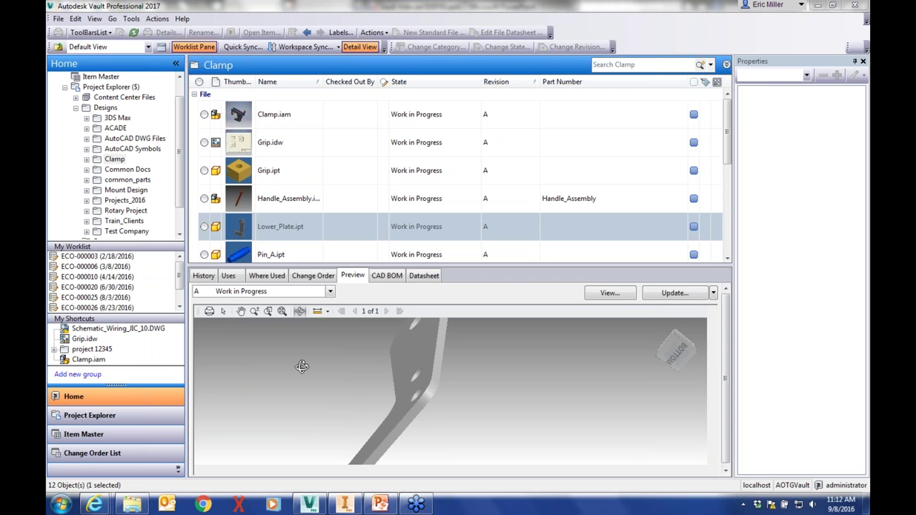
pyautogui.click(379, 279)
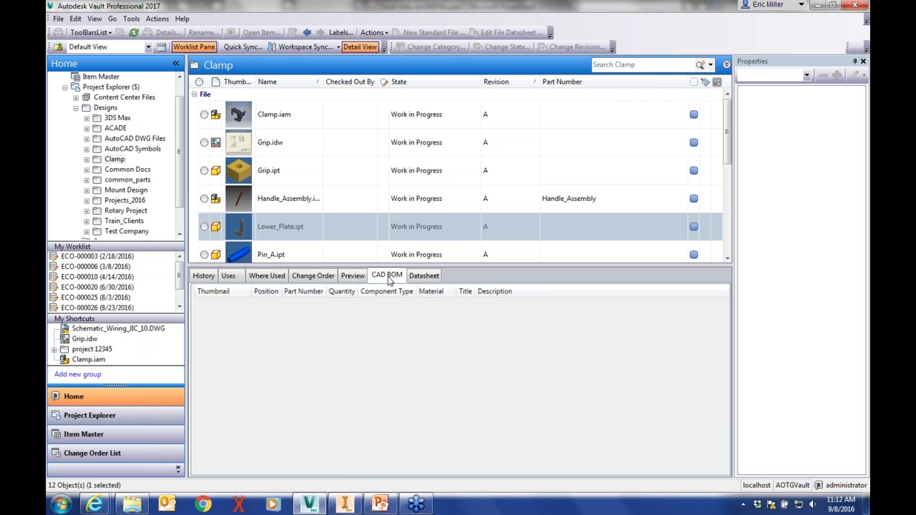
pyautogui.click(424, 277)
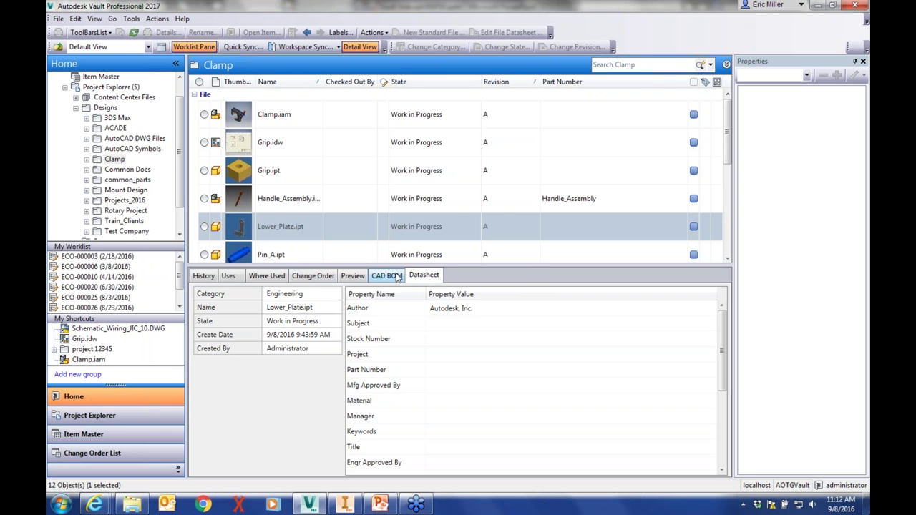
pyautogui.click(400, 277)
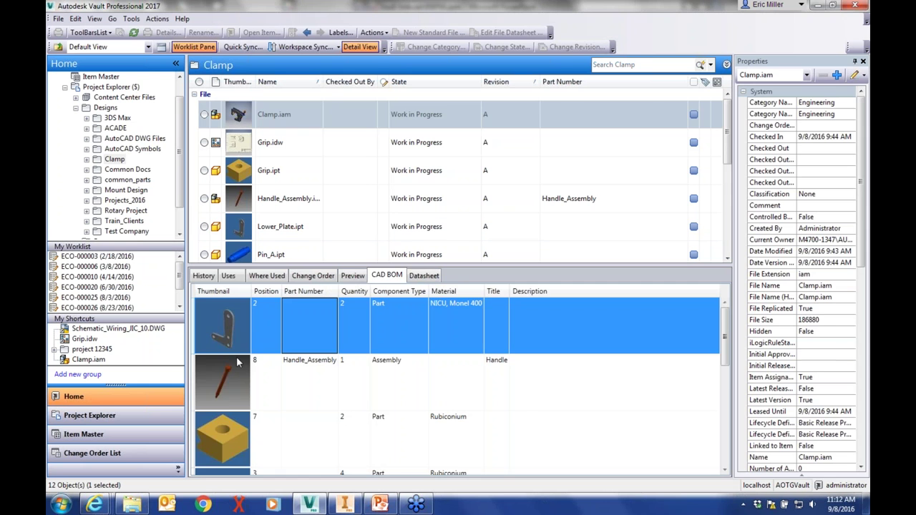
# Review Clamp.iam's datasheet properties: Engineering category, Work in Progress, author Autodesk, Inc
pyautogui.click(424, 276)
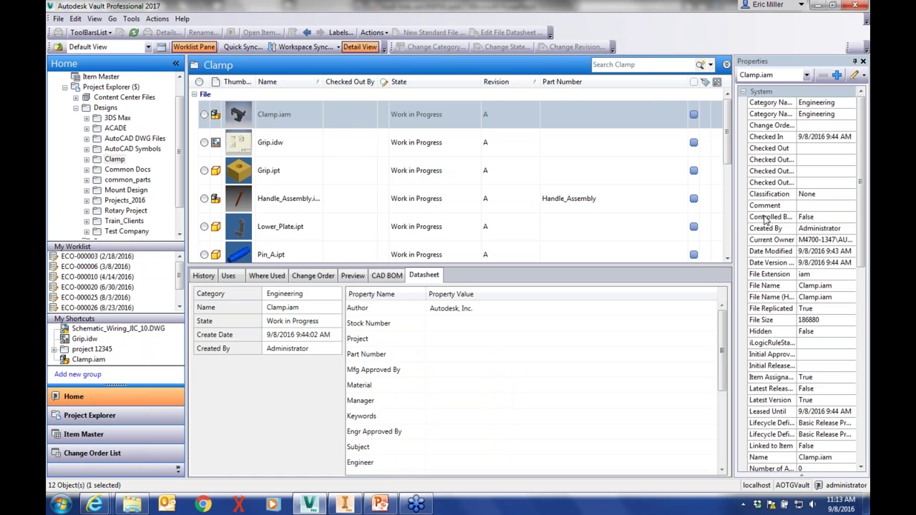
pyautogui.scroll(-10, 844, 427)
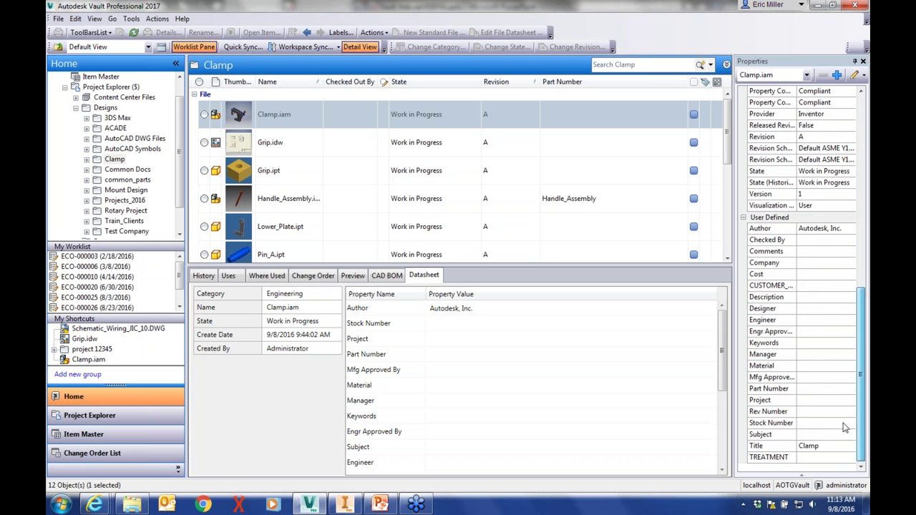
pyautogui.scroll(10, 850, 401)
pyautogui.scroll(3, 856, 245)
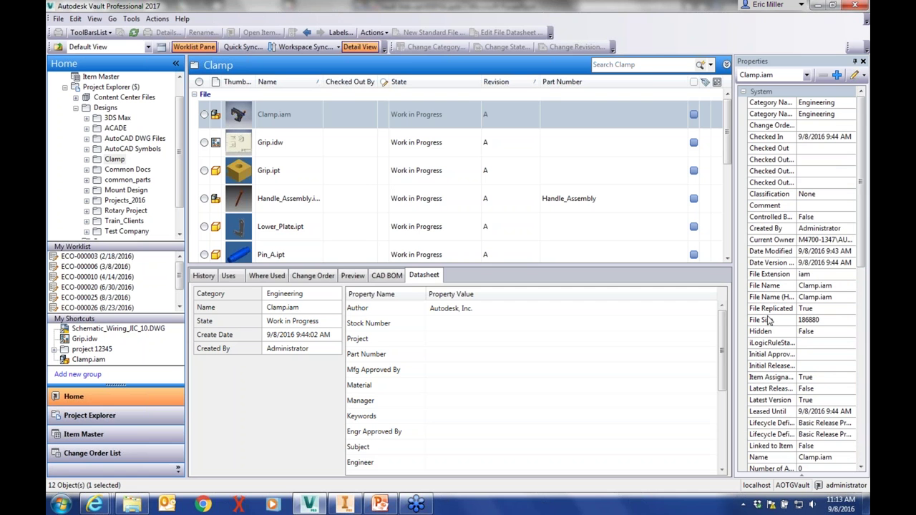
pyautogui.click(453, 115)
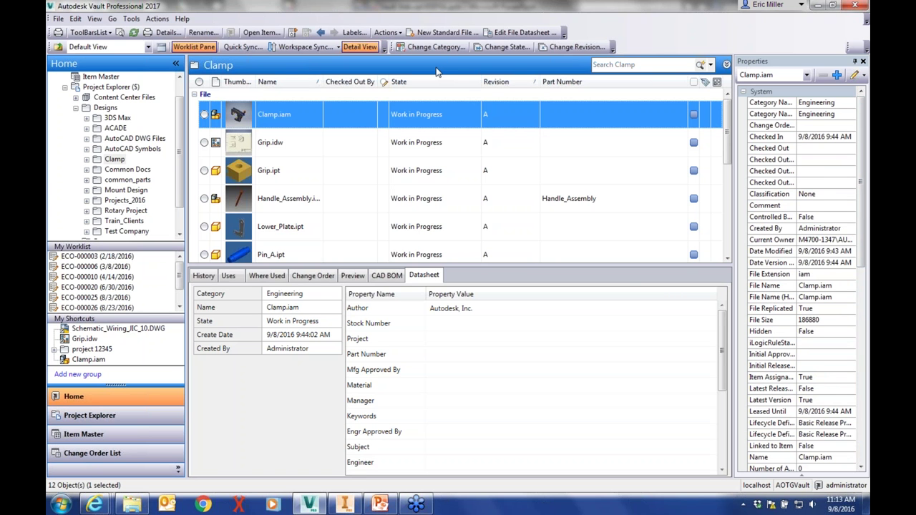
# Drag Find... from the Tools category onto the toolbar after Edit File Datasheet
pyautogui.click(594, 65)
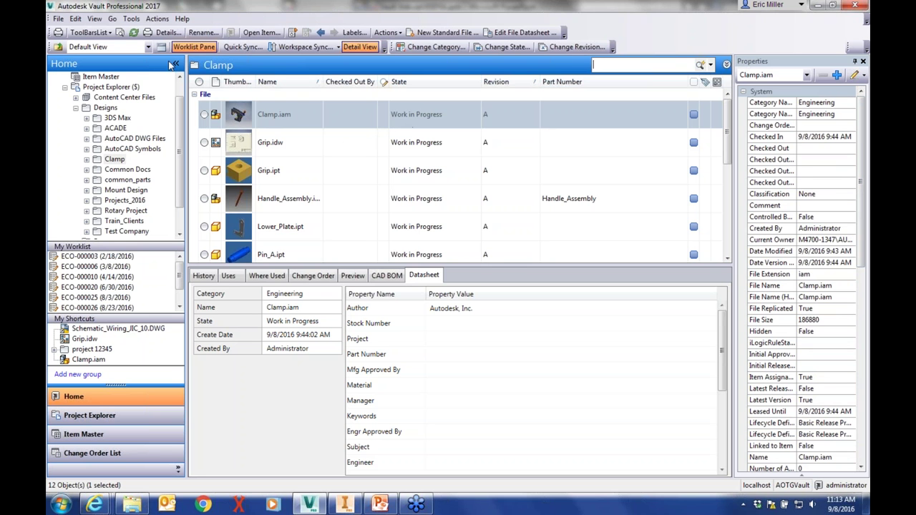
pyautogui.click(58, 19)
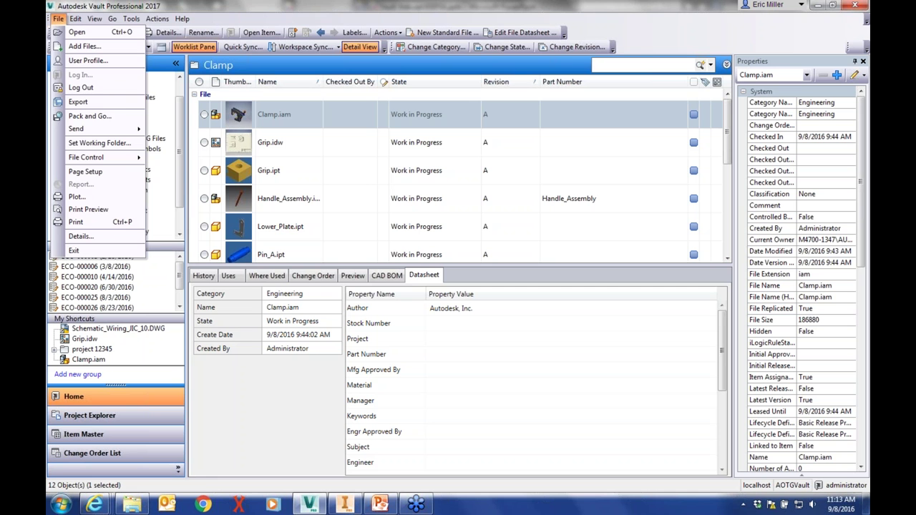
pyautogui.click(229, 18)
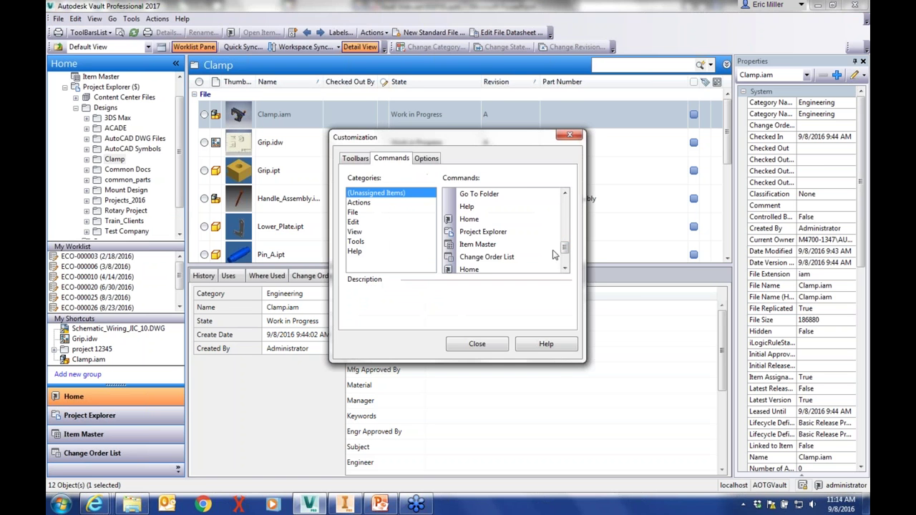
pyautogui.moveTo(563, 247)
pyautogui.mouseDown()
pyautogui.moveTo(565, 205)
pyautogui.moveTo(565, 257)
pyautogui.mouseUp()
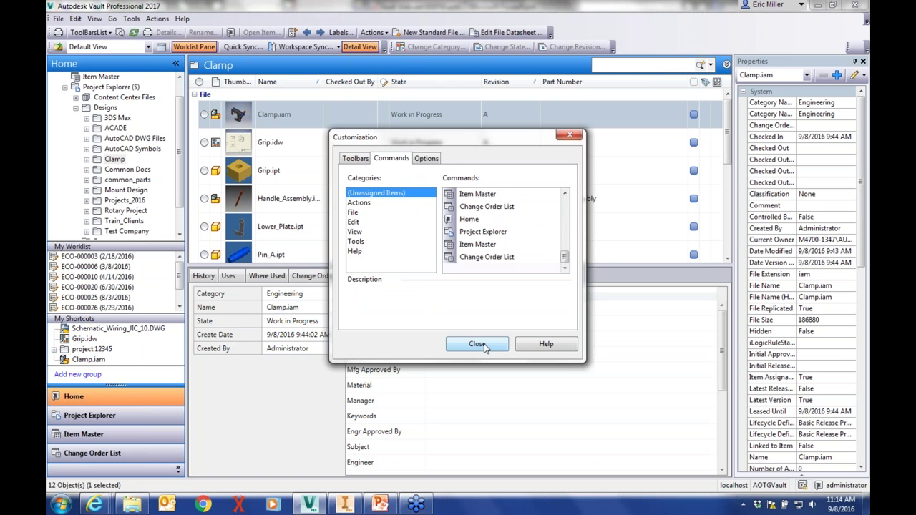
pyautogui.click(363, 232)
pyautogui.click(365, 243)
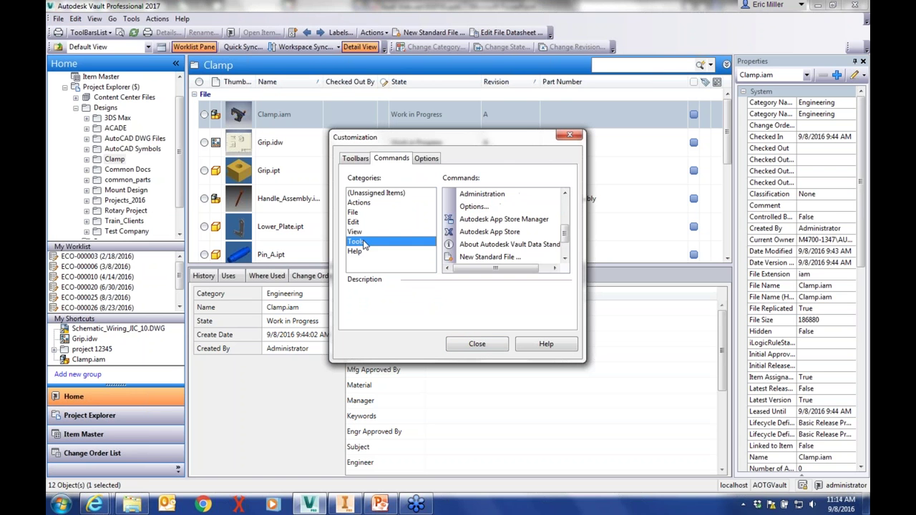
pyautogui.moveTo(565, 230); pyautogui.dragTo(562, 199)
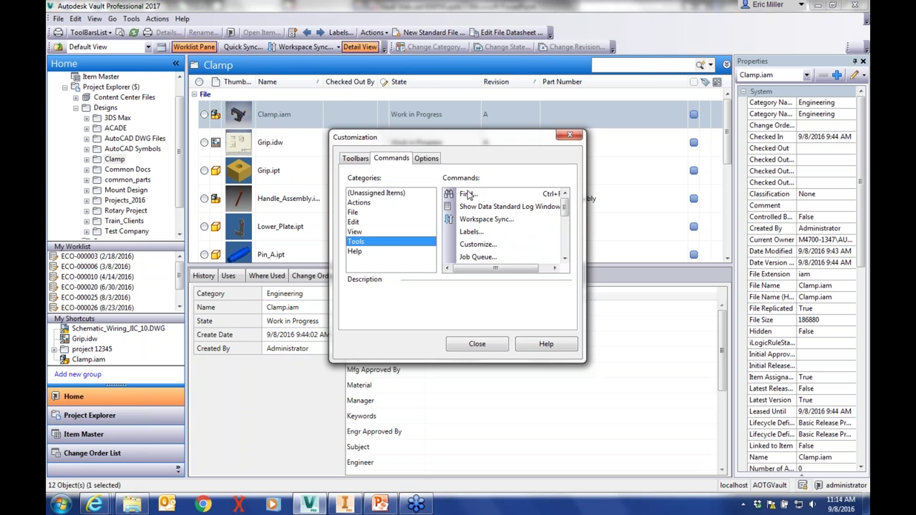
pyautogui.moveTo(470, 195)
pyautogui.mouseDown()
pyautogui.moveTo(398, 47)
pyautogui.moveTo(468, 33)
pyautogui.mouseUp()
pyautogui.press('Escape')
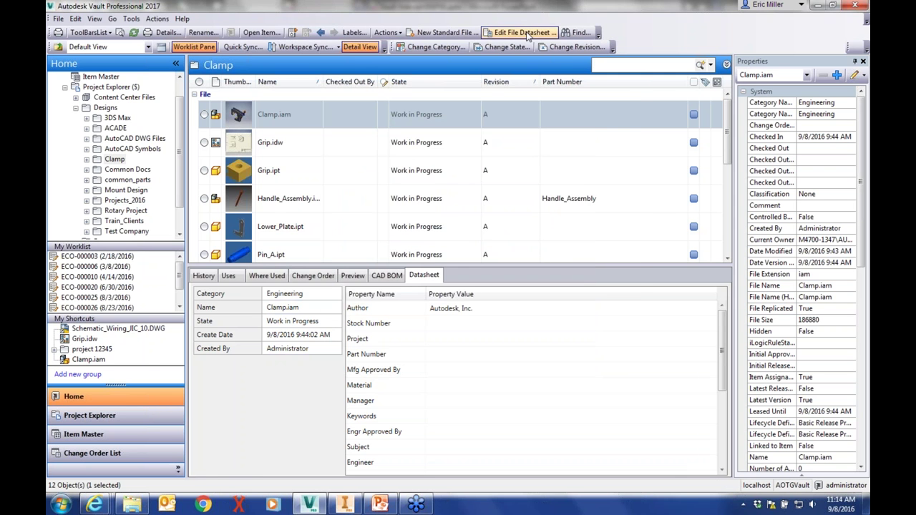
# Add a Name contains 'clamp*' condition to the iam search and run it
pyautogui.moveTo(352, 106); pyautogui.dragTo(353, 117)
pyautogui.click(246, 233)
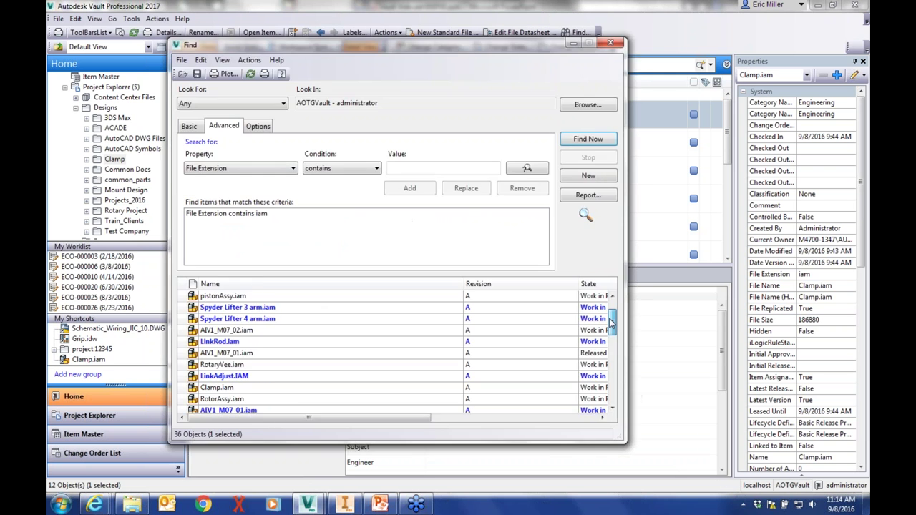
pyautogui.scroll(5, 609, 298)
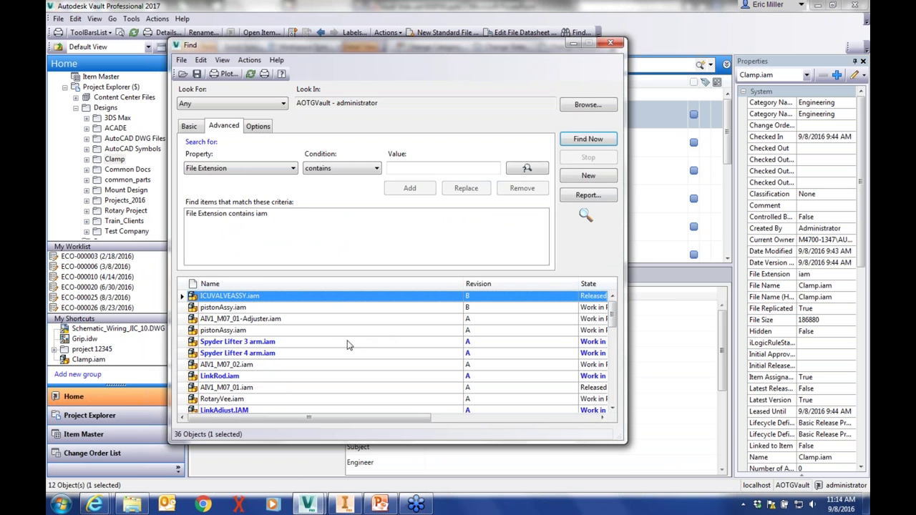
pyautogui.click(271, 170)
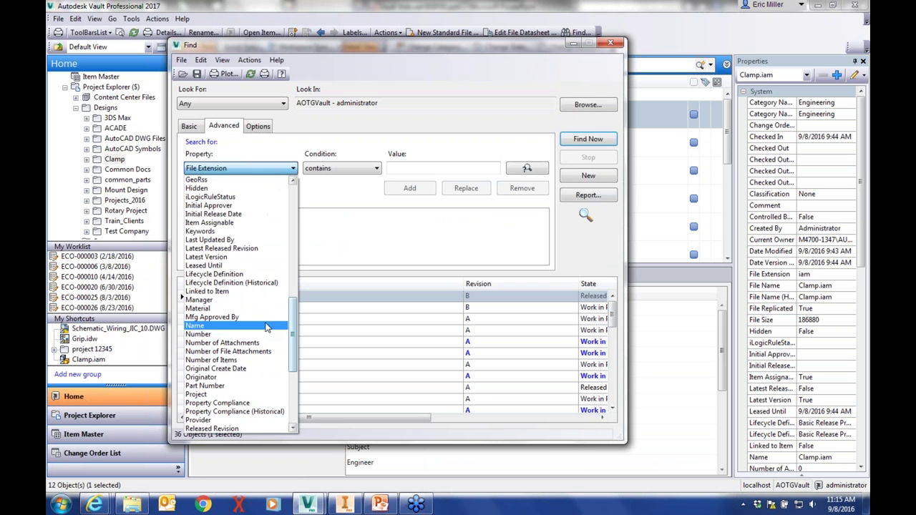
pyautogui.click(265, 327)
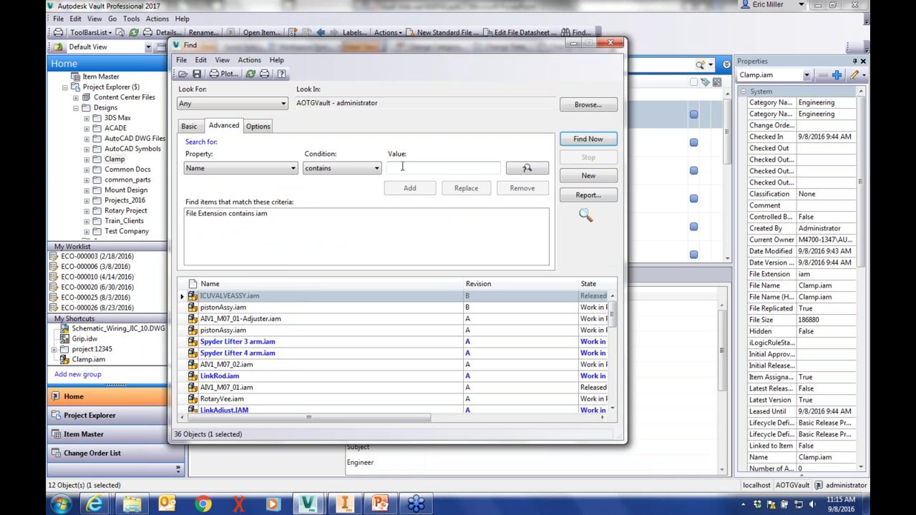
pyautogui.click(413, 169)
pyautogui.write('clamp')
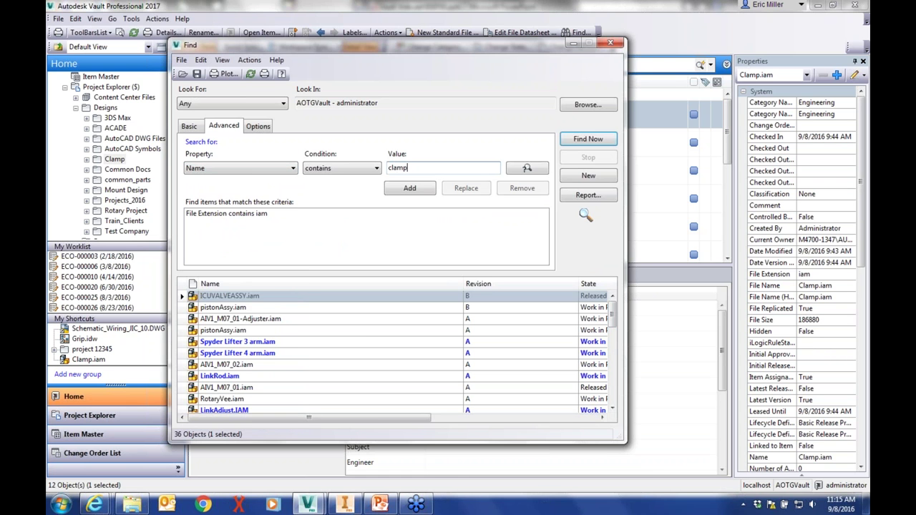
pyautogui.write('*')
pyautogui.click(409, 187)
pyautogui.click(585, 140)
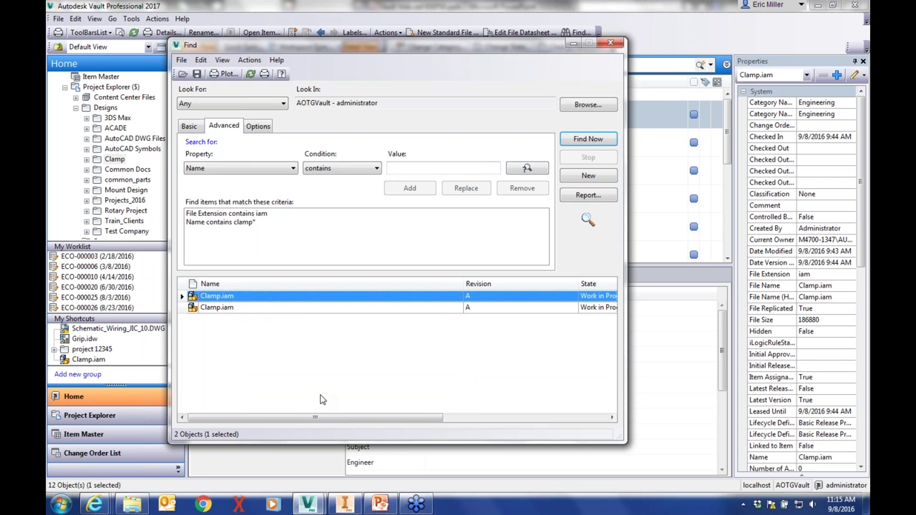
# Select the Clamp.iam result in $/Designs/Clamp and open its actions
pyautogui.moveTo(322, 417); pyautogui.dragTo(541, 429)
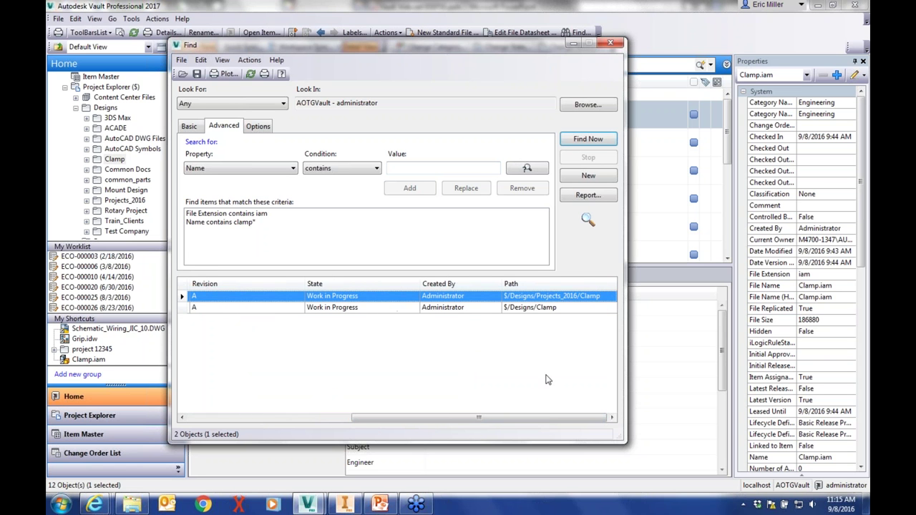
pyautogui.click(537, 309)
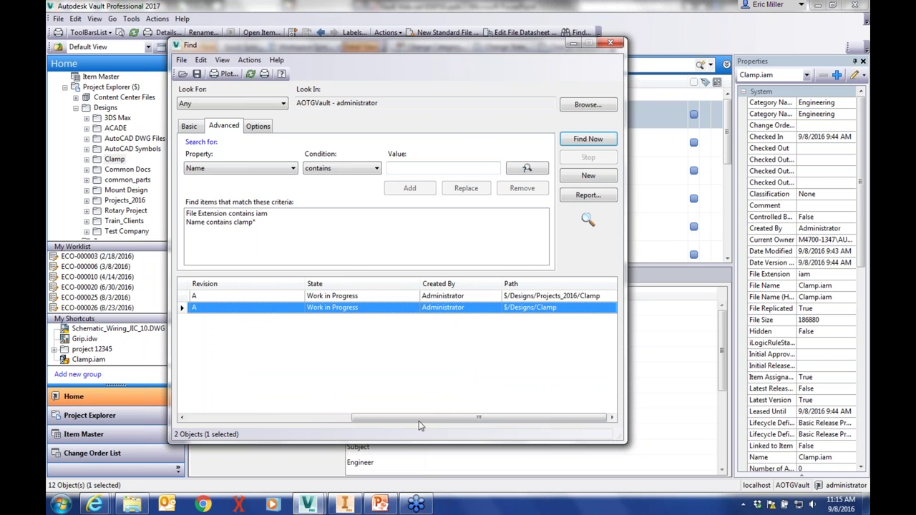
pyautogui.moveTo(412, 419); pyautogui.dragTo(203, 407)
pyautogui.rightClick(215, 308)
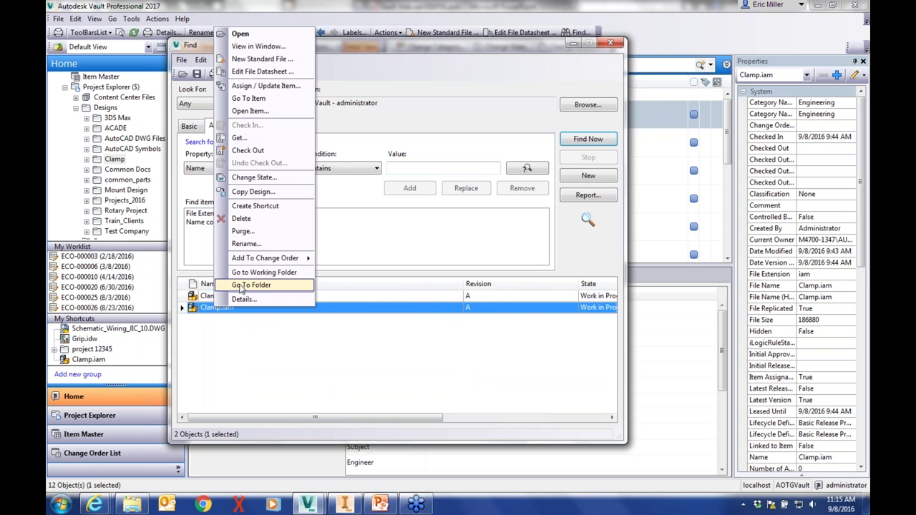
# Get Clamp.iam with only Clamp.iam and Grip.ipt selected, excluding pins, pivots and screws, with No Parents
pyautogui.click(247, 138)
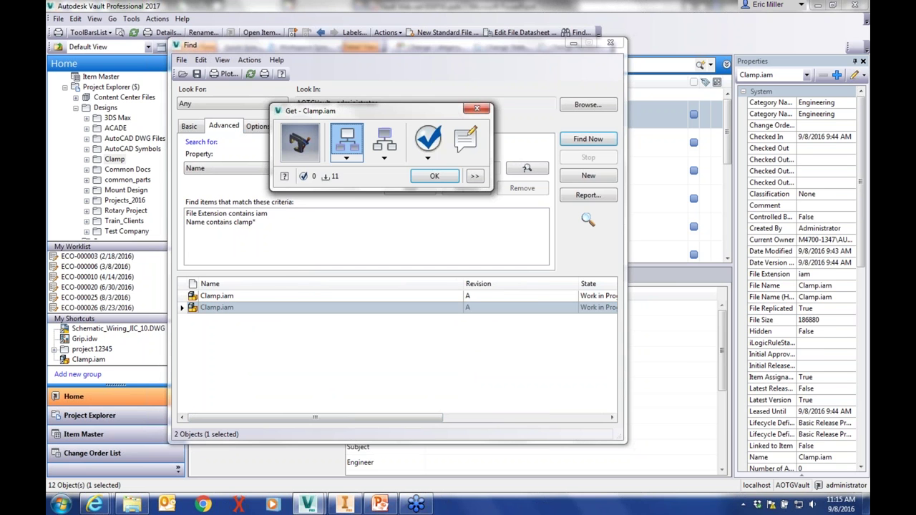
pyautogui.click(810, 317)
pyautogui.click(809, 317)
pyautogui.click(809, 304)
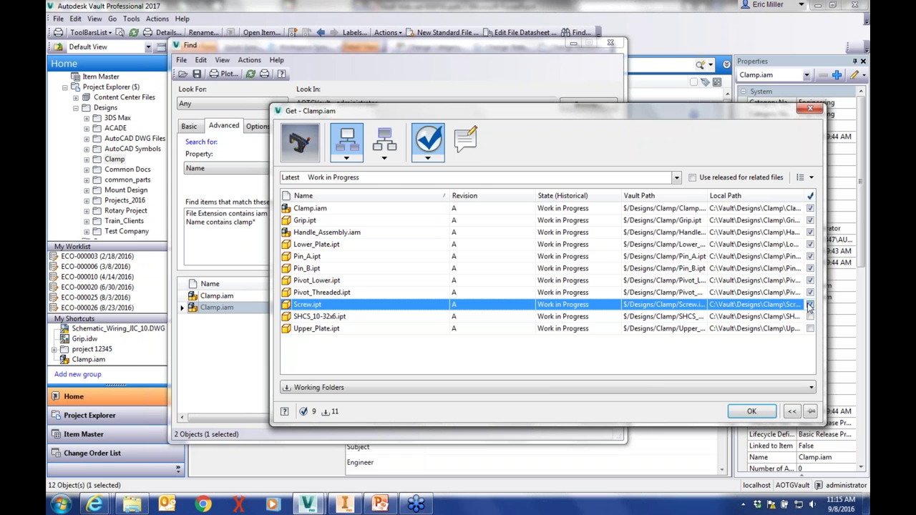
pyautogui.click(809, 292)
pyautogui.click(809, 280)
pyautogui.click(809, 269)
pyautogui.click(810, 256)
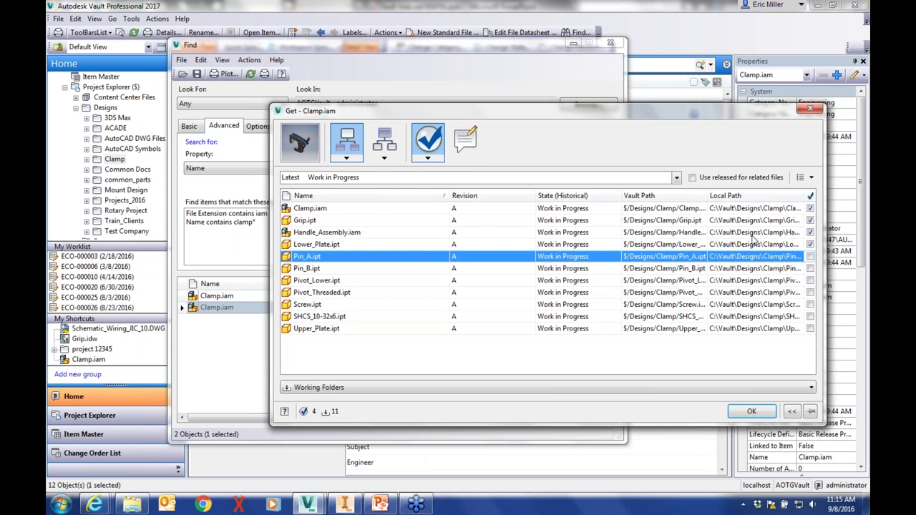
pyautogui.click(377, 158)
pyautogui.click(387, 174)
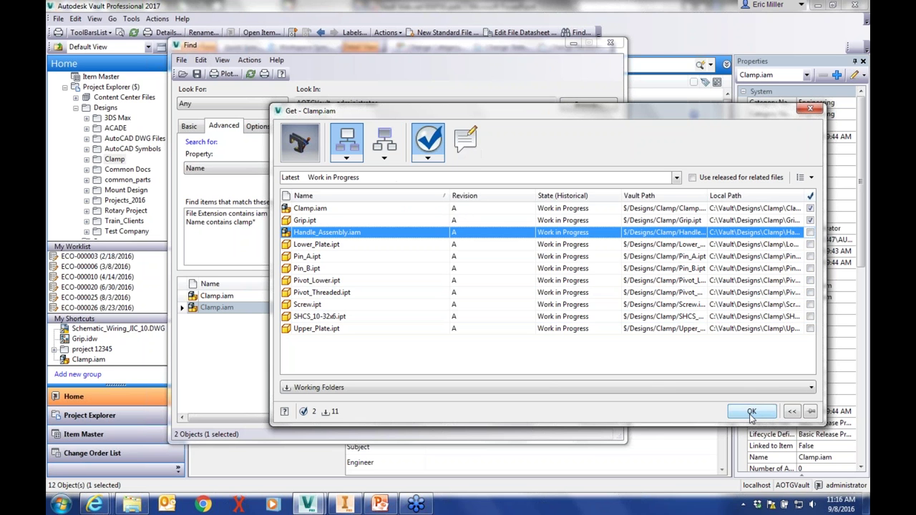
# Check out Clamp.iam and Grip.ipt, go to their folder, then switch to Inventor
pyautogui.click(752, 413)
pyautogui.rightClick(208, 307)
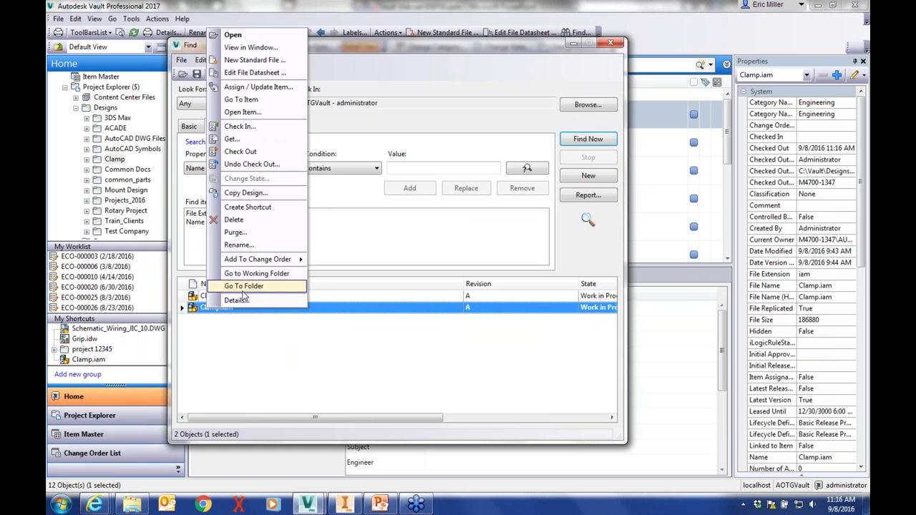
pyautogui.click(243, 285)
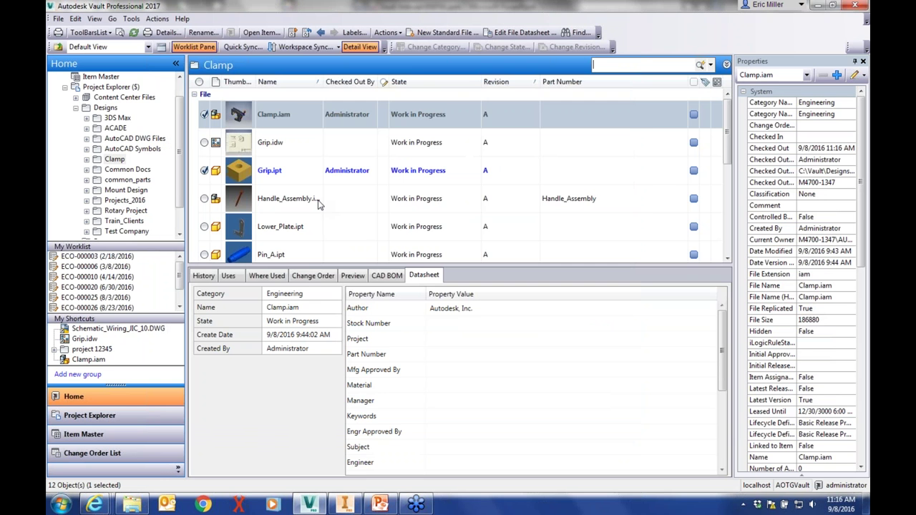
pyautogui.click(253, 115)
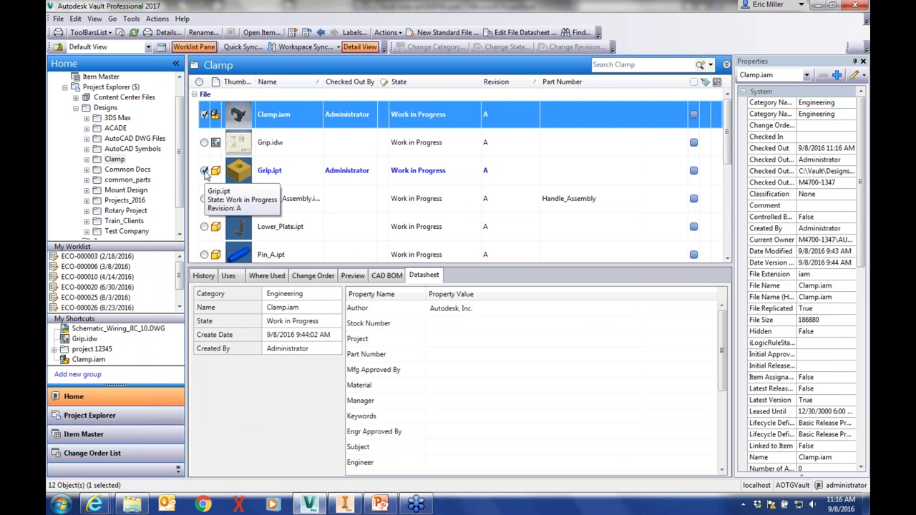
pyautogui.hotkey('alt', 'Tab')
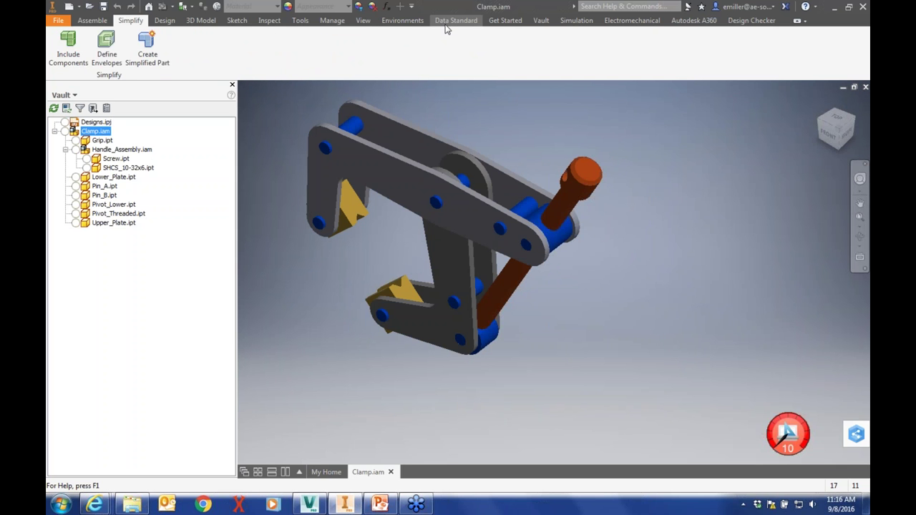
# Open the Vault ribbon tab, cancel Get Latest Properties, and view Clamp.iam's model tree
pyautogui.click(541, 20)
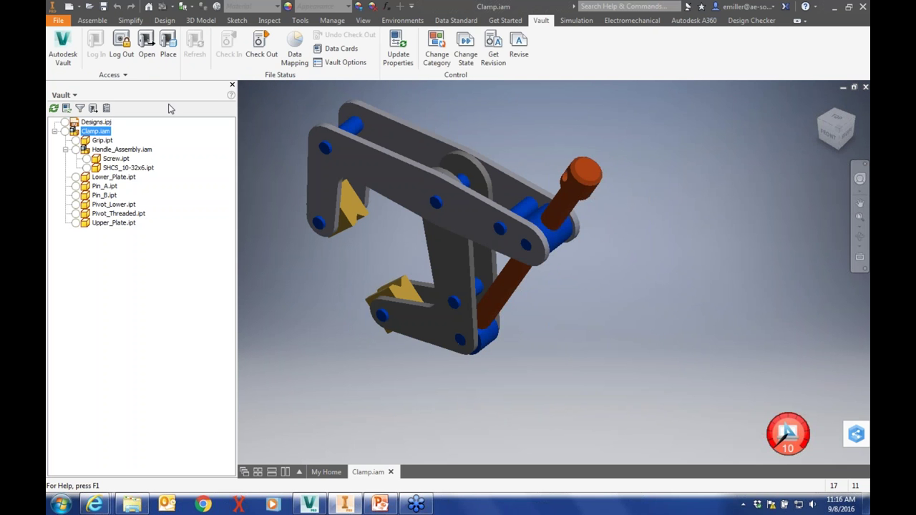
pyautogui.click(54, 107)
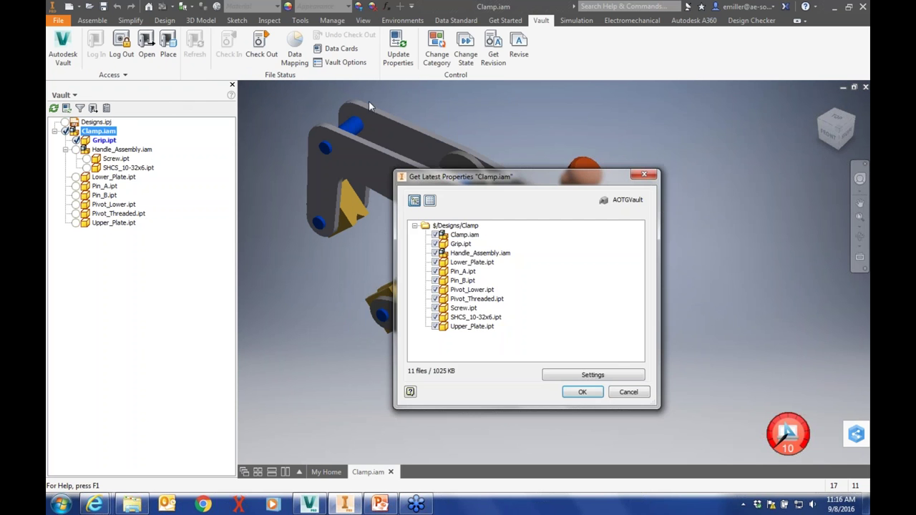
pyautogui.click(620, 393)
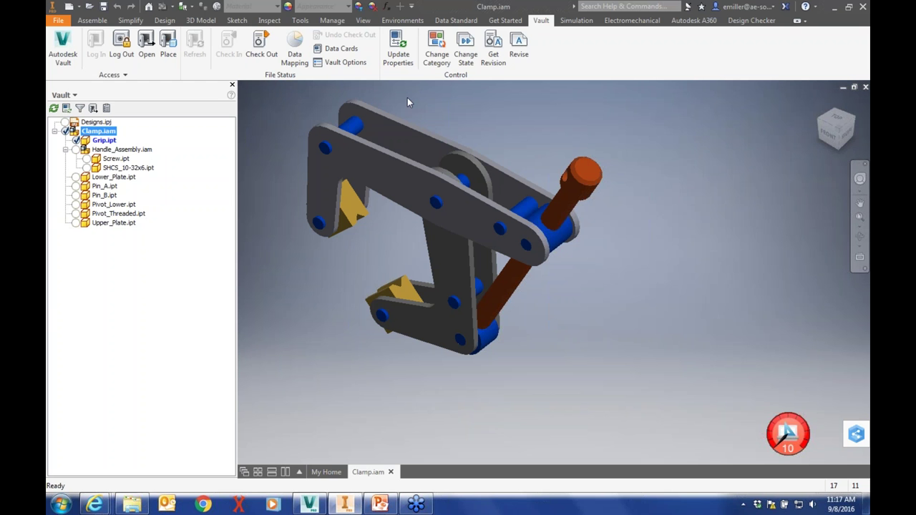
pyautogui.scroll(2, 306, 94)
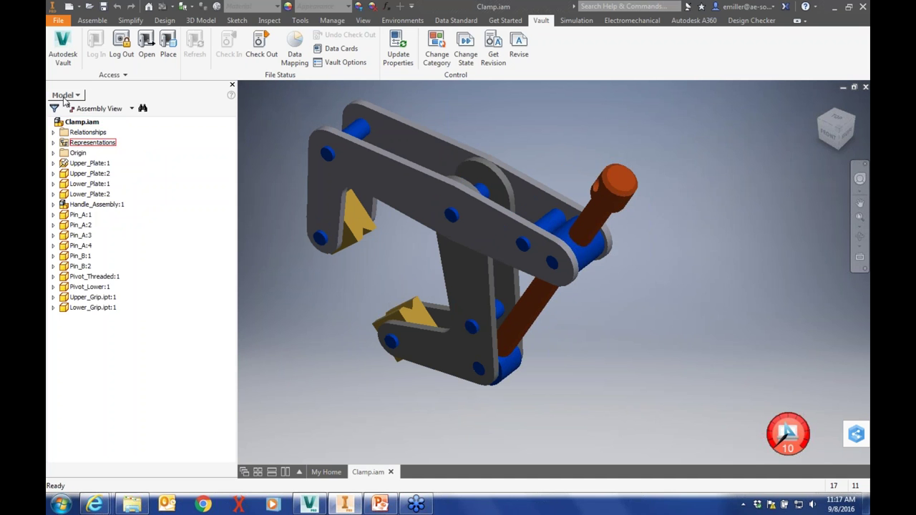
# Add a work plane offset from the clamp plate's face in the Clamp assembly
pyautogui.click(63, 94)
pyautogui.click(75, 159)
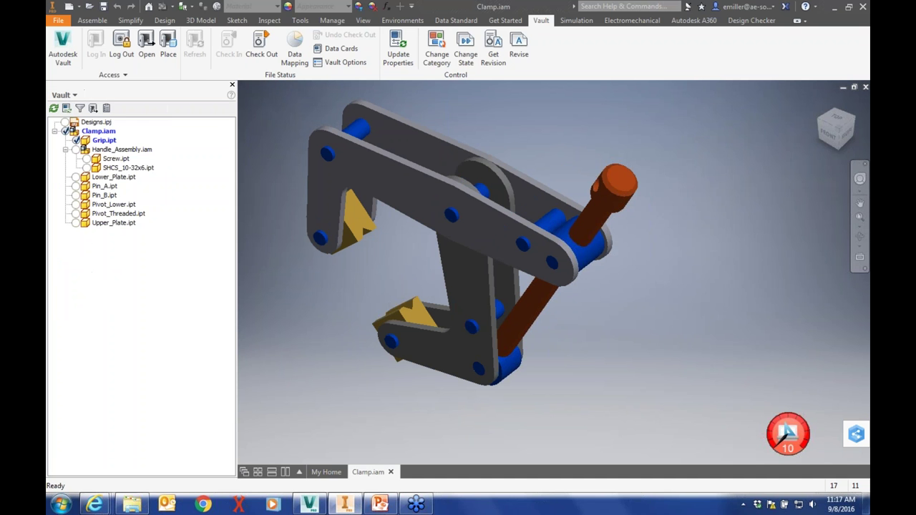
pyautogui.click(63, 94)
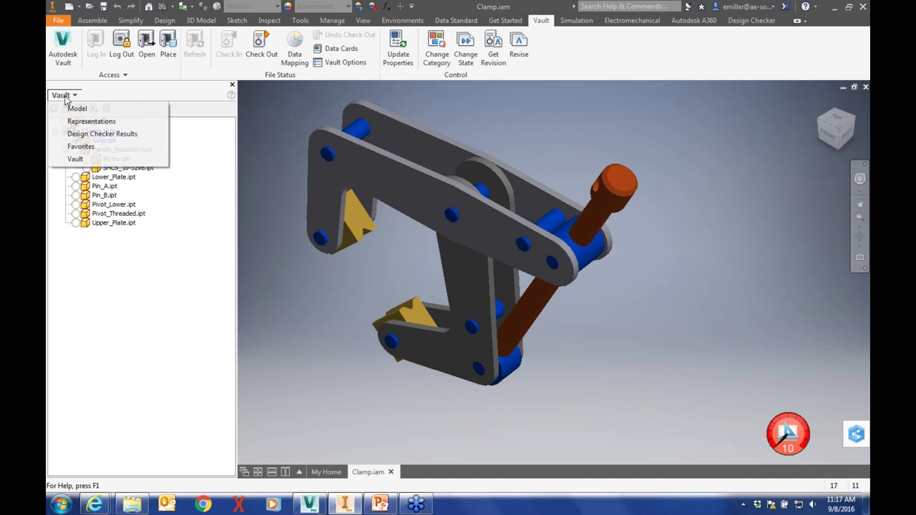
pyautogui.click(72, 107)
pyautogui.click(437, 45)
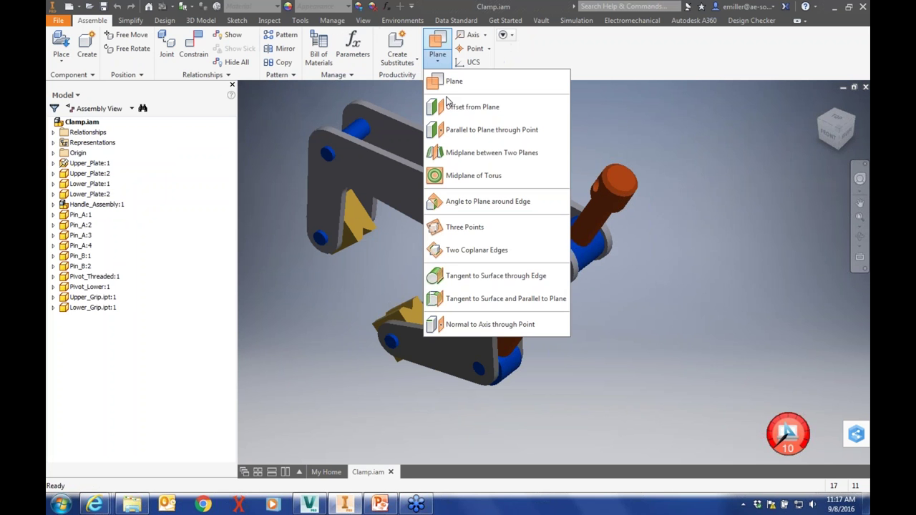
pyautogui.click(458, 106)
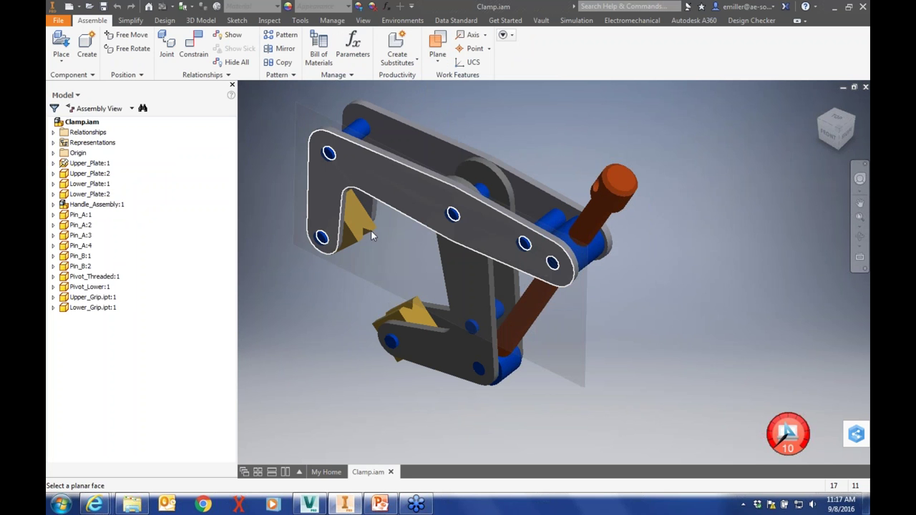
pyautogui.click(369, 242)
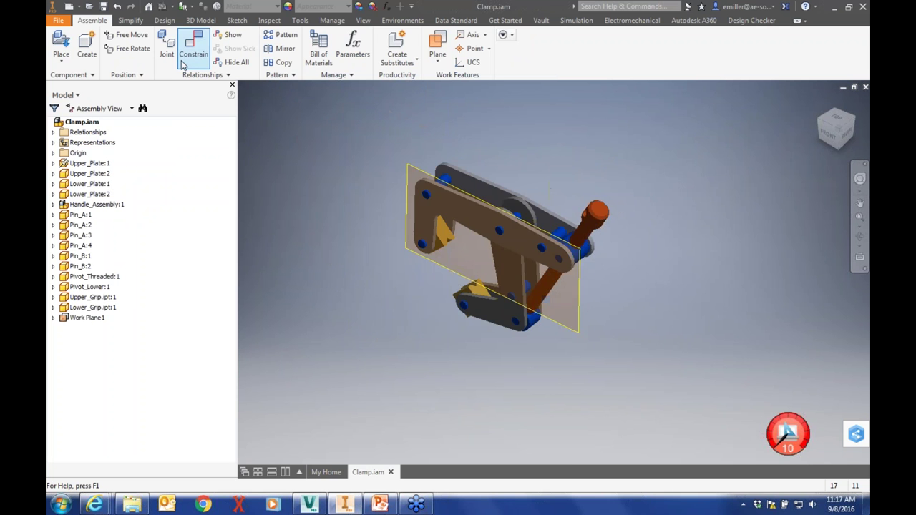
# Save Clamp.iam, then open the Computer drives window from the Start menu
pyautogui.click(103, 7)
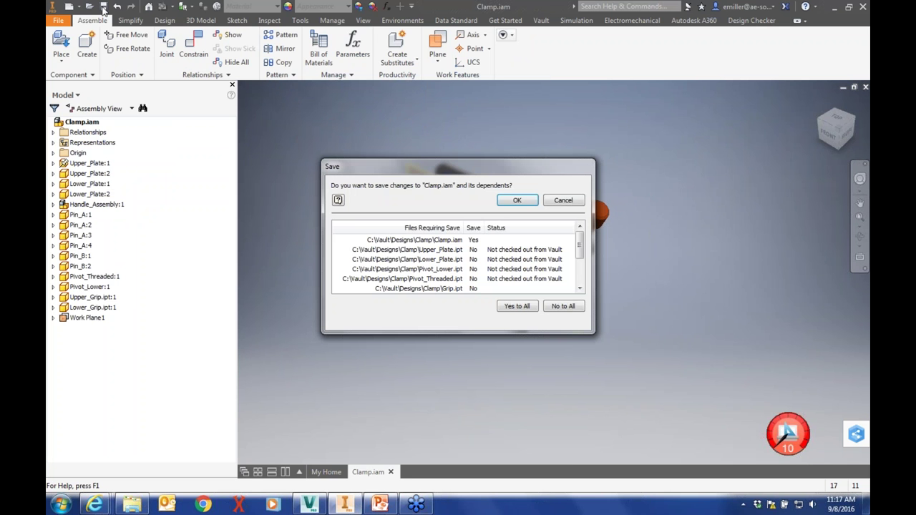
pyautogui.click(518, 201)
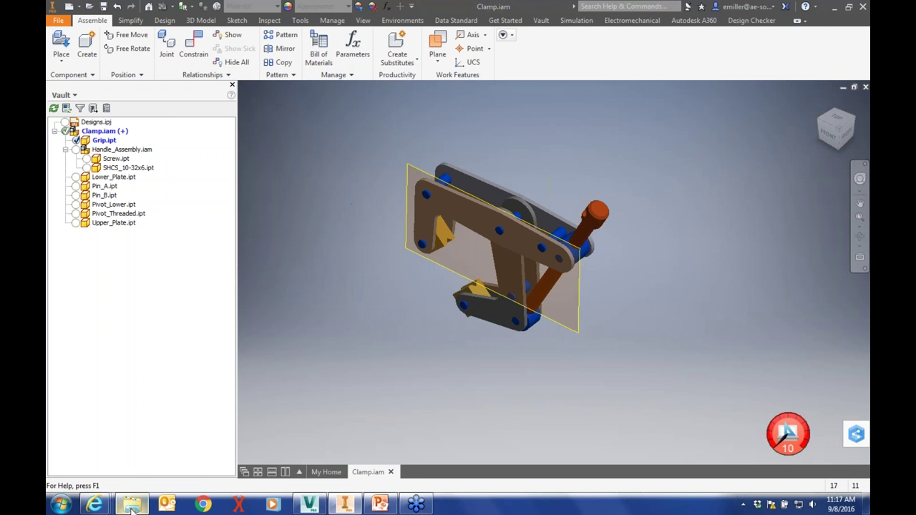
pyautogui.click(132, 505)
pyautogui.click(132, 505)
pyautogui.click(60, 505)
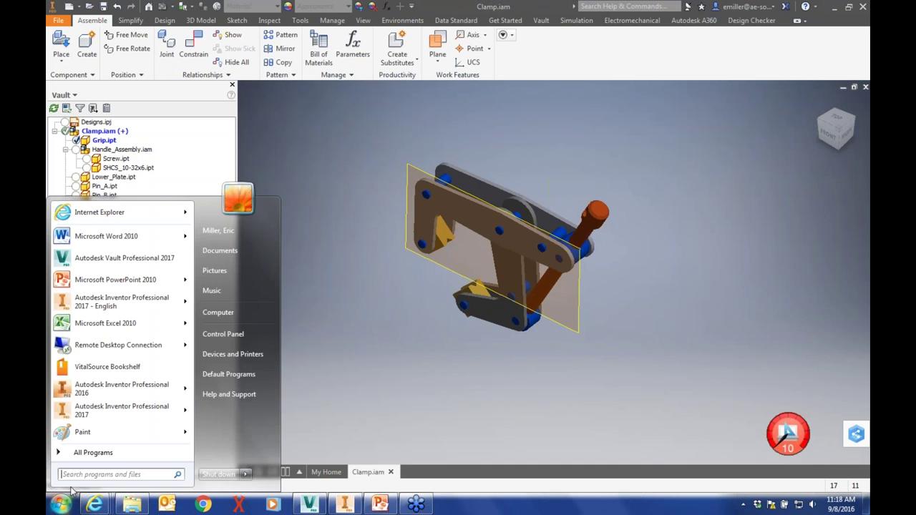
pyautogui.click(217, 312)
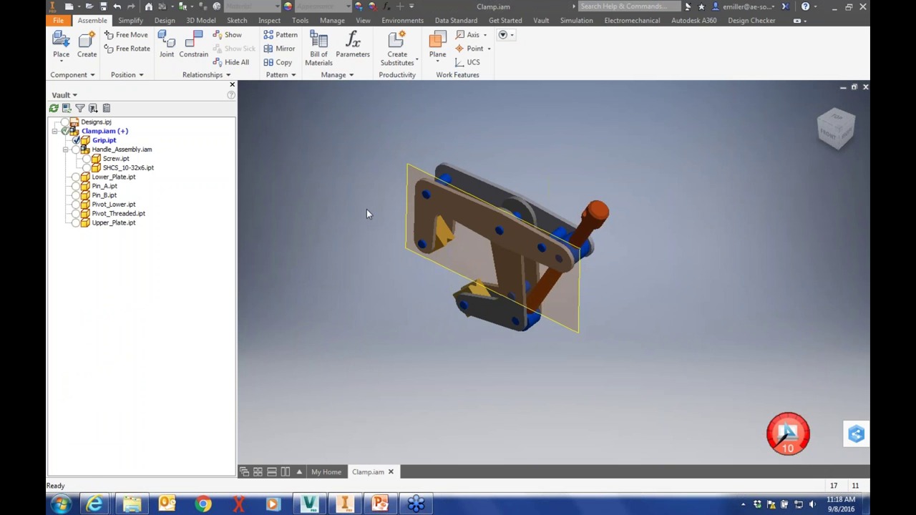
# Set Grip.ipt's datasheet Title to GRIP and confirm the change
pyautogui.rightClick(104, 141)
pyautogui.press('Escape')
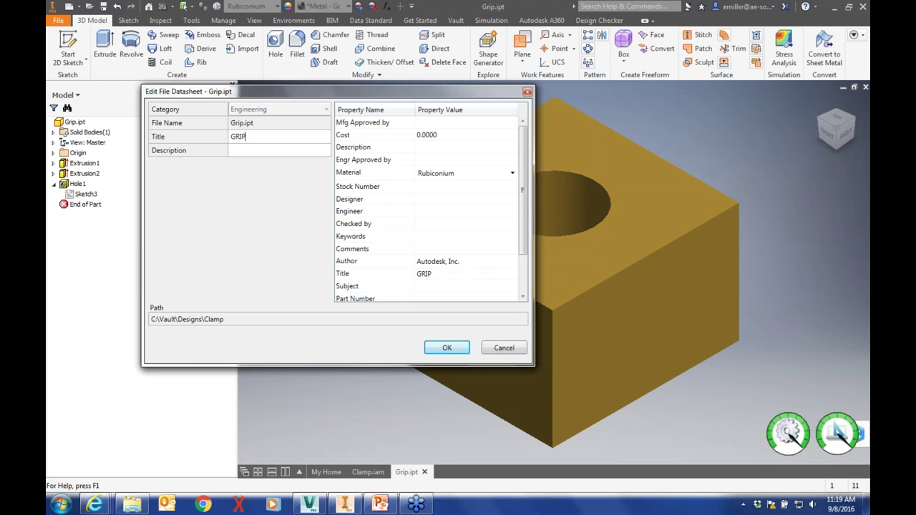
pyautogui.scroll(-2, 521, 165)
pyautogui.scroll(2, 521, 165)
pyautogui.click(446, 348)
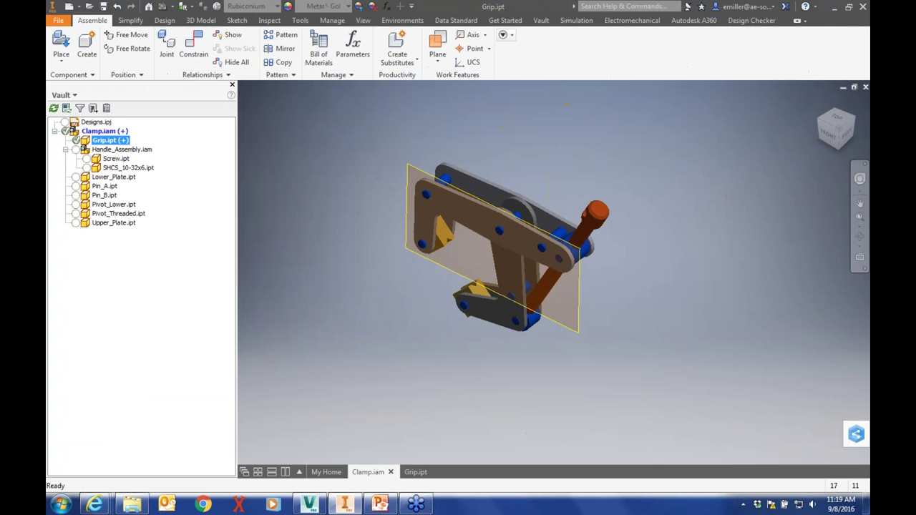
# Check in Clamp.iam and Grip.ipt with the comment 'added plane and increased grip hole size', deleting working copies
pyautogui.rightClick(84, 132)
pyautogui.click(133, 154)
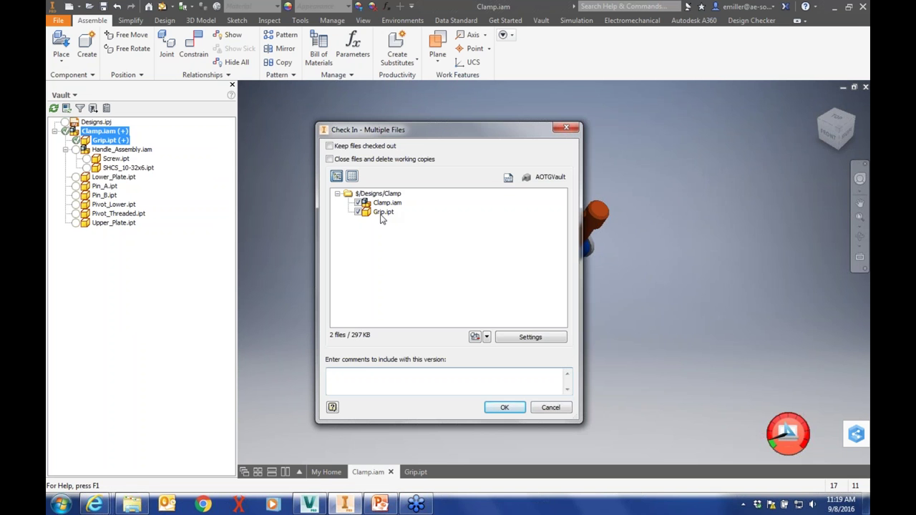
pyautogui.click(352, 159)
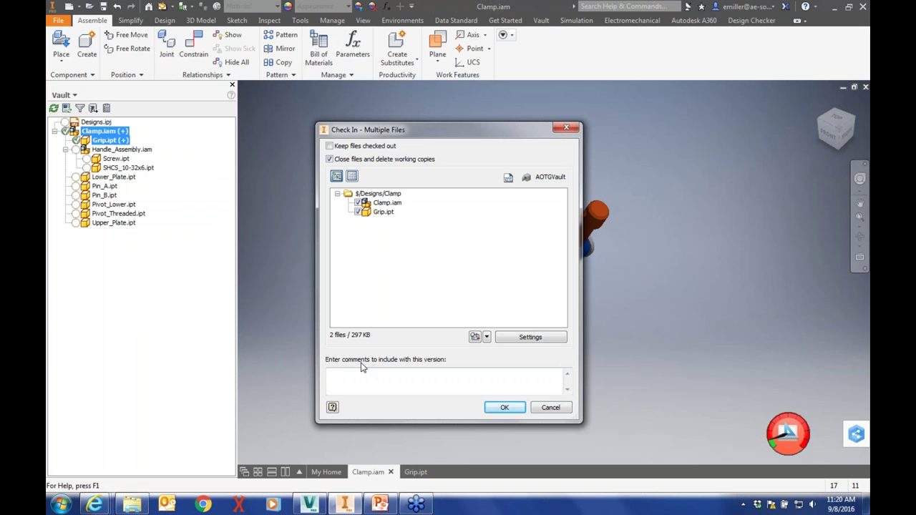
pyautogui.click(362, 371)
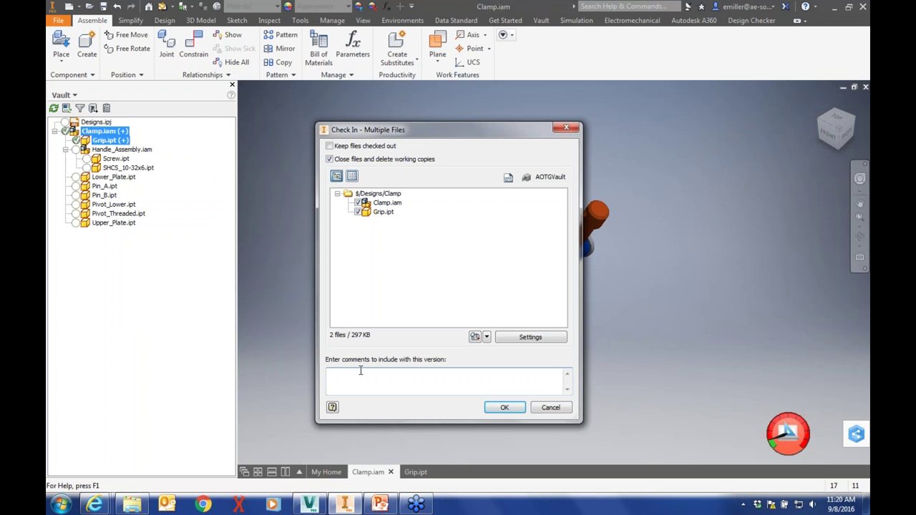
pyautogui.write('added plane and increased grip hole size')
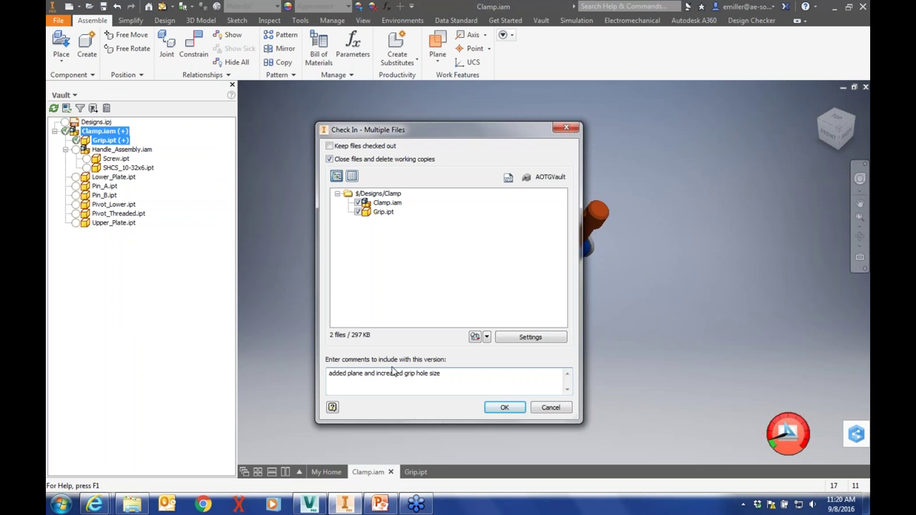
pyautogui.click(502, 407)
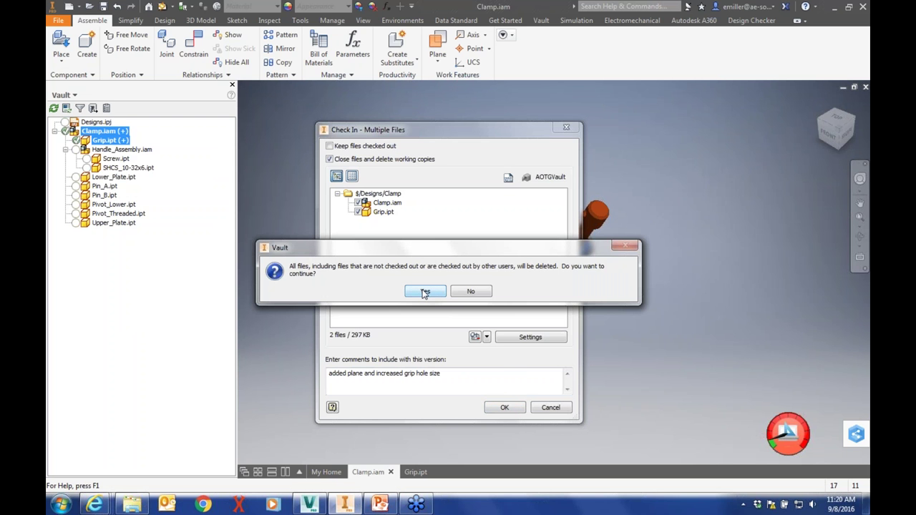
# Confirm deleting the local working copies, dismiss the could-not-delete error, and return to the Vault client
pyautogui.click(425, 292)
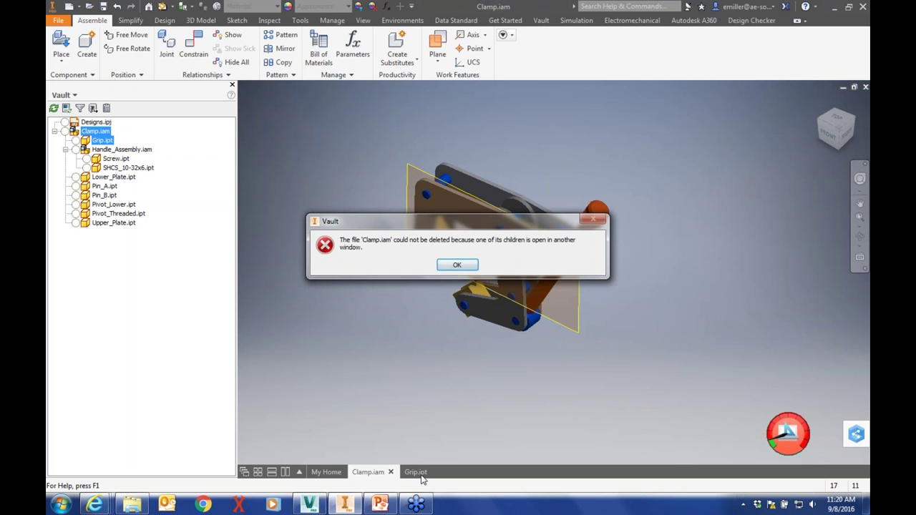
pyautogui.press('Return')
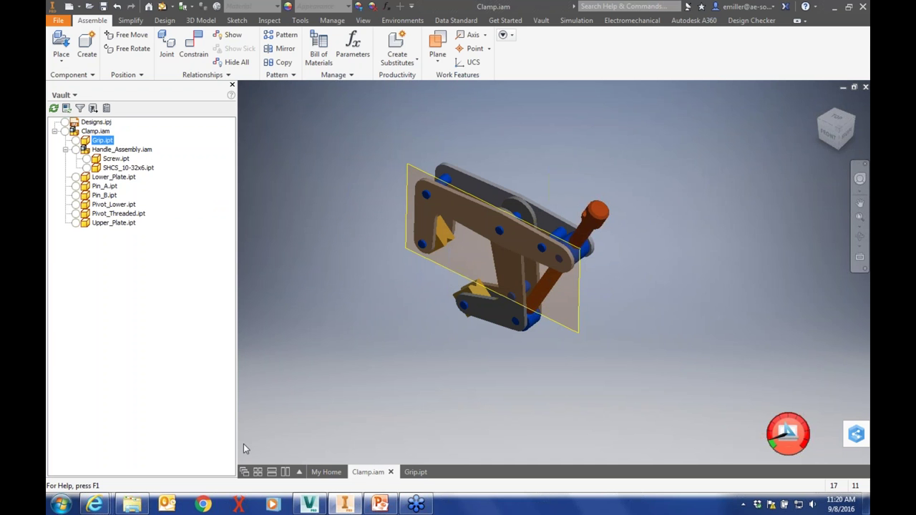
pyautogui.click(311, 505)
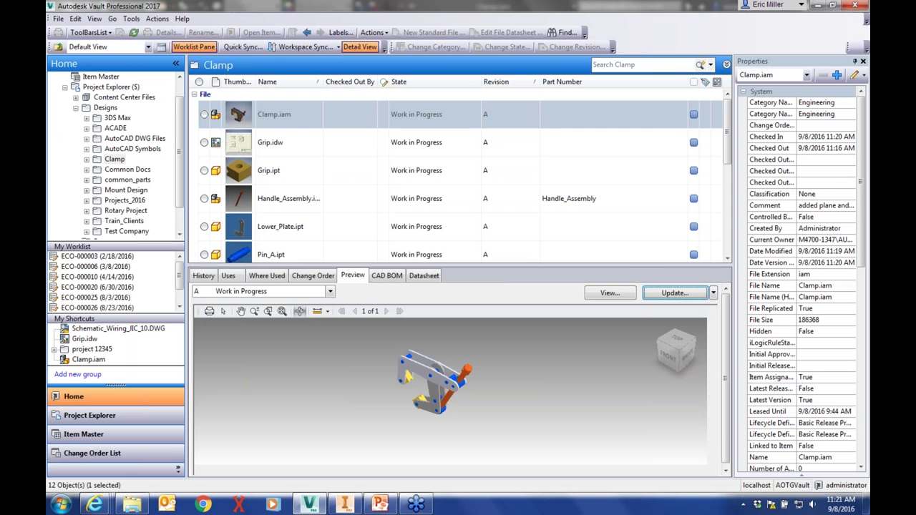
pyautogui.click(204, 276)
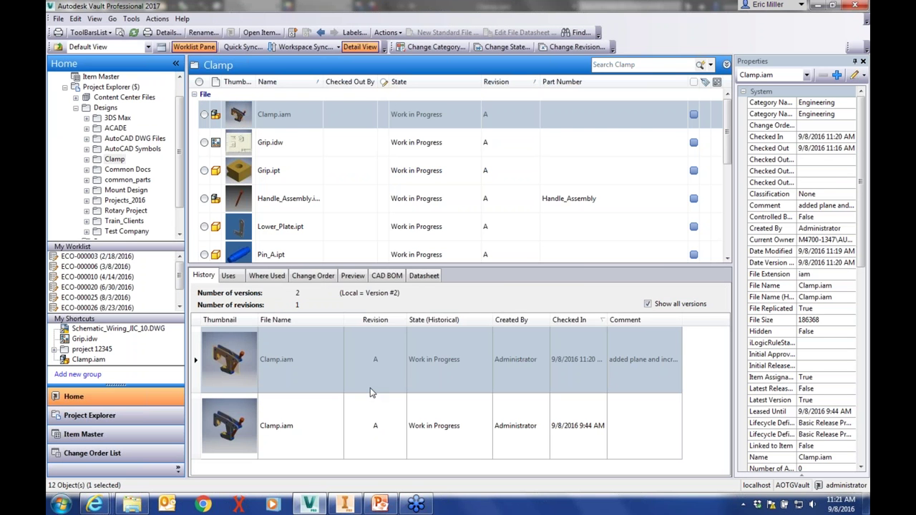
pyautogui.click(291, 122)
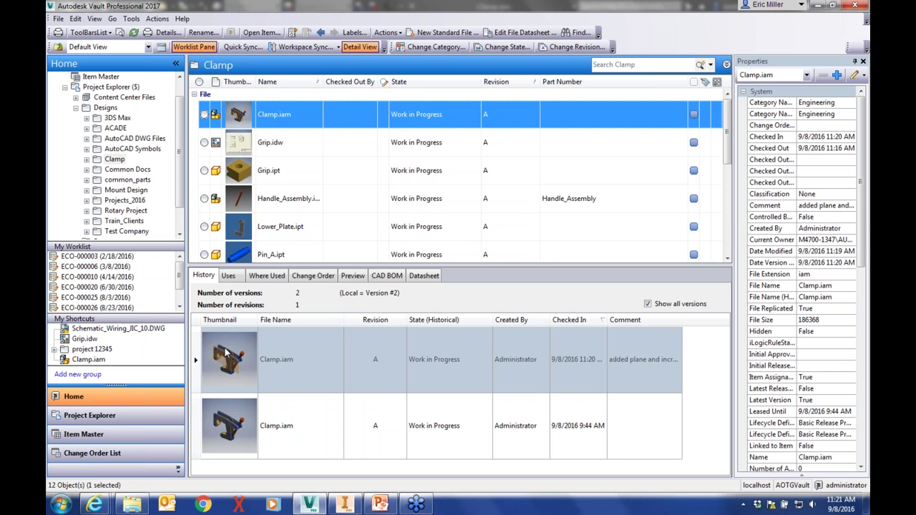
pyautogui.rightClick(279, 125)
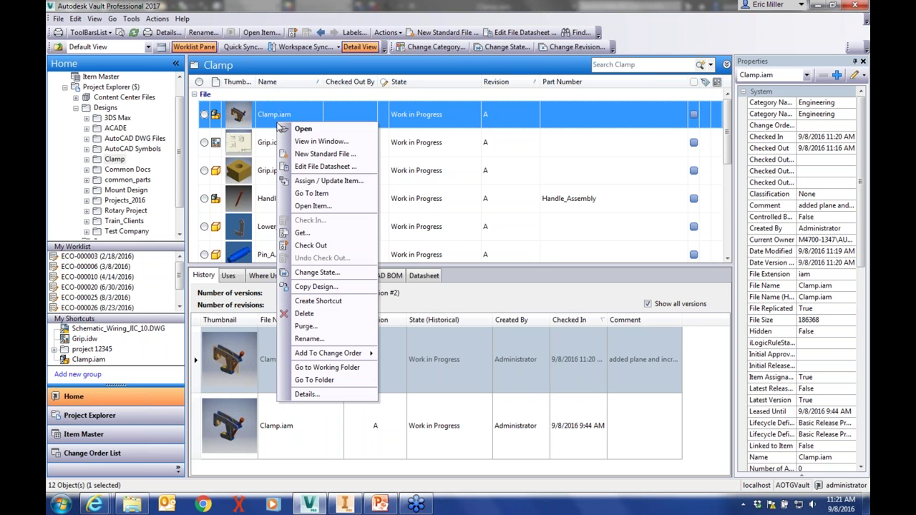
# Copy Design the Clamp assembly, copying the Grip, Lower_Plate and Upper_Plate parts and reusing Pin_A.ipt
pyautogui.click(314, 287)
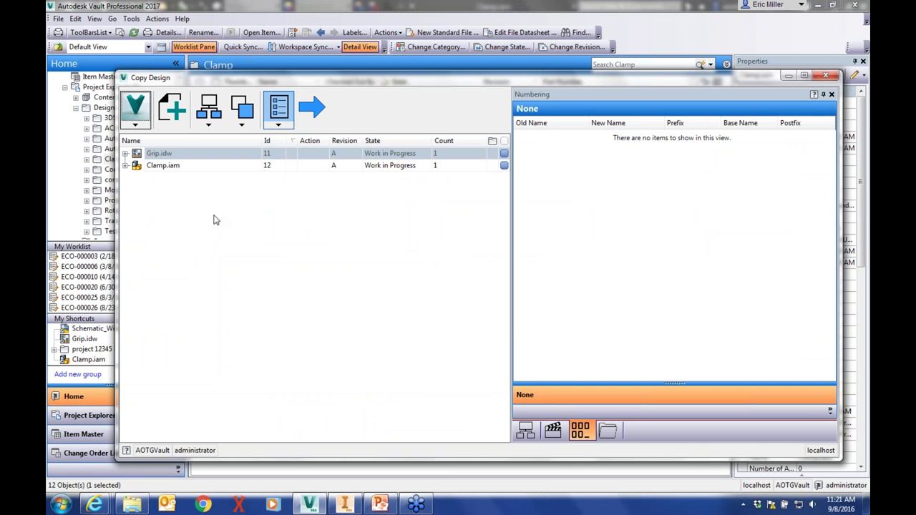
pyautogui.click(125, 166)
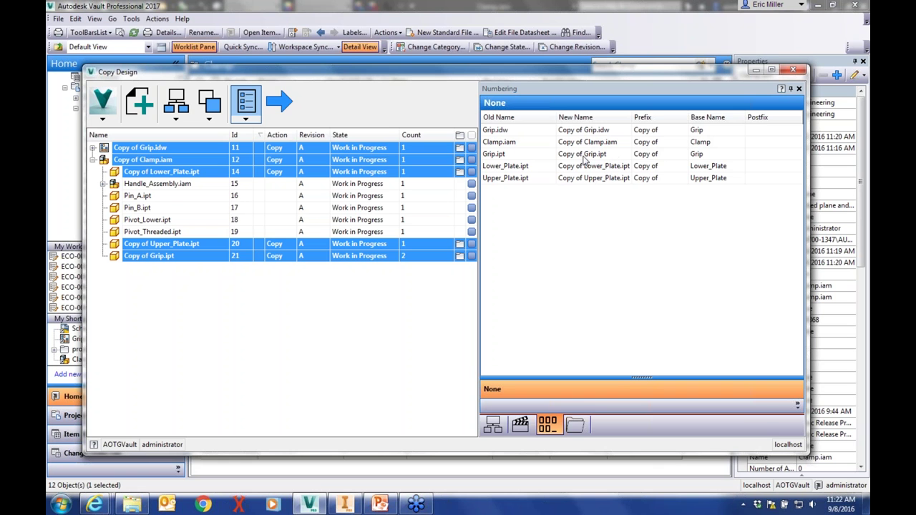
pyautogui.click(150, 184)
pyautogui.click(146, 196)
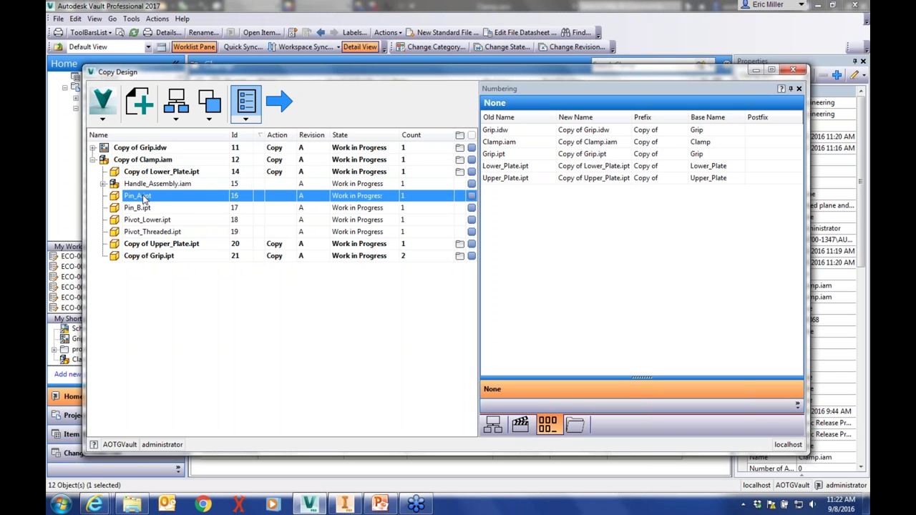
pyautogui.rightClick(145, 197)
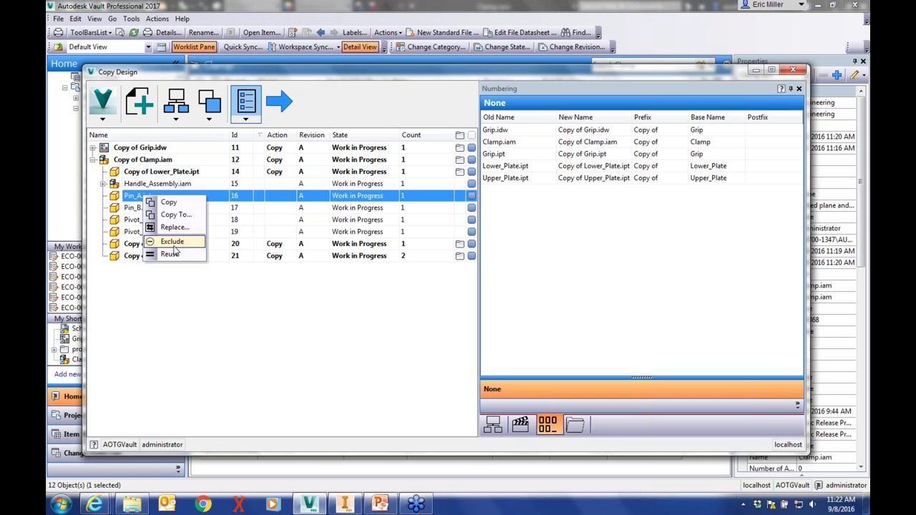
pyautogui.click(170, 255)
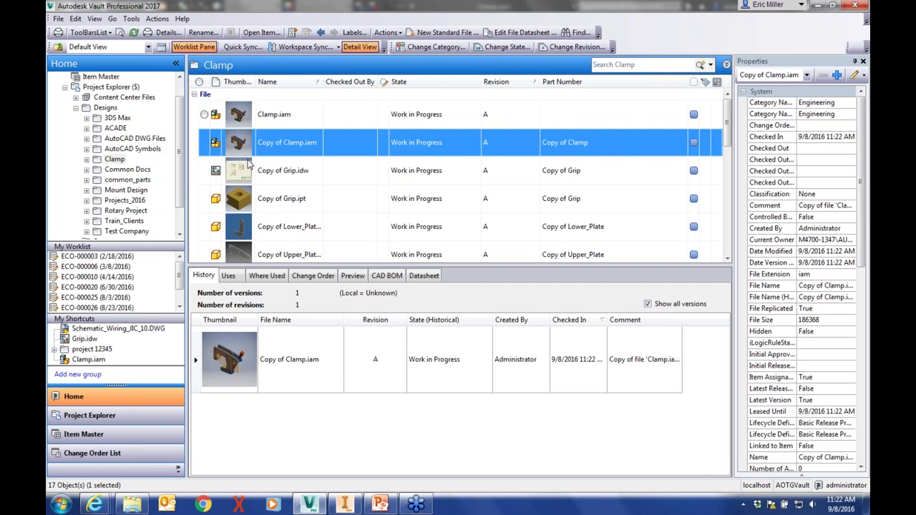
# Review the parts used by Copy of Clamp.iam, including Copy of Grip.ipt and Copy of Upper_Plate.ipt
pyautogui.click(228, 275)
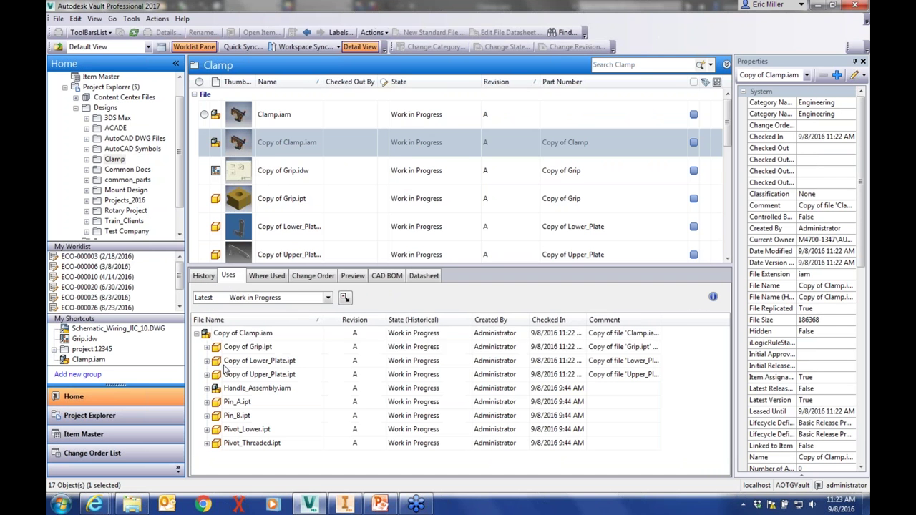
pyautogui.click(240, 347)
pyautogui.click(243, 374)
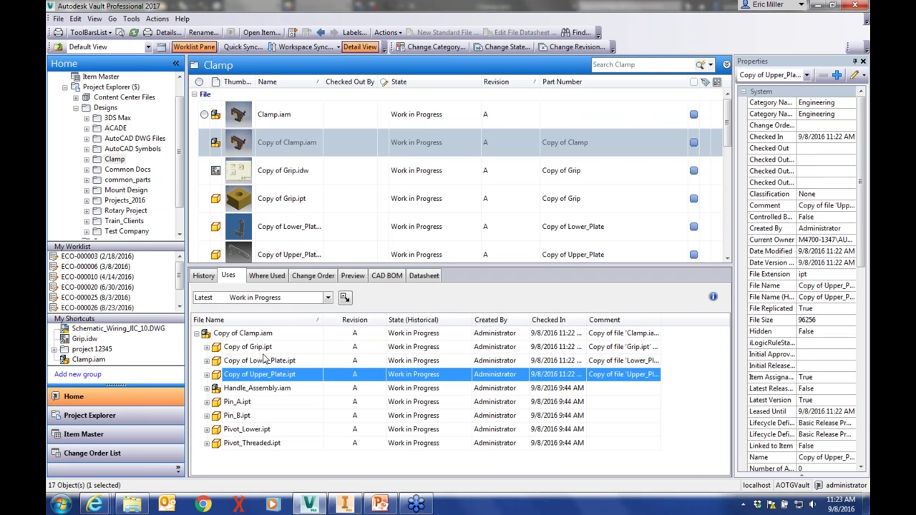
# Select all 17 files in the Clamp folder and add them to a new change order
pyautogui.click(266, 125)
pyautogui.hotkey('ctrl', 'a')
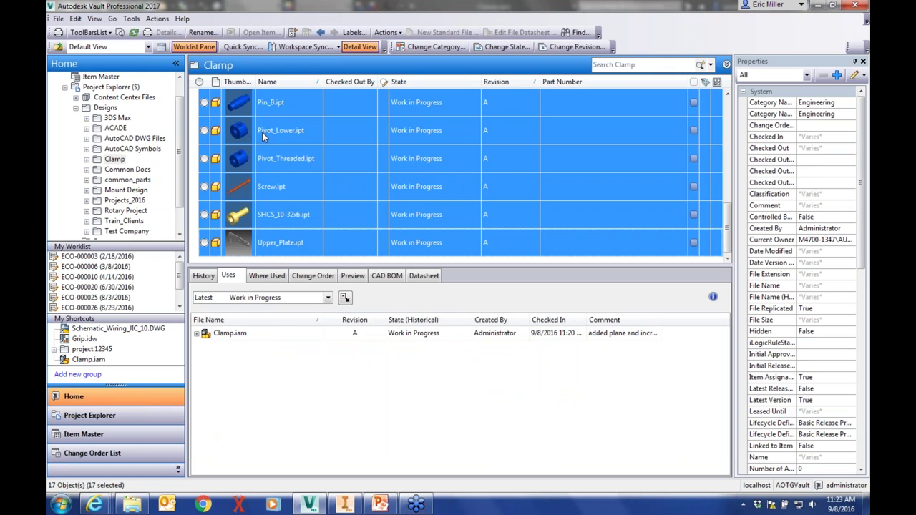
pyautogui.rightClick(263, 130)
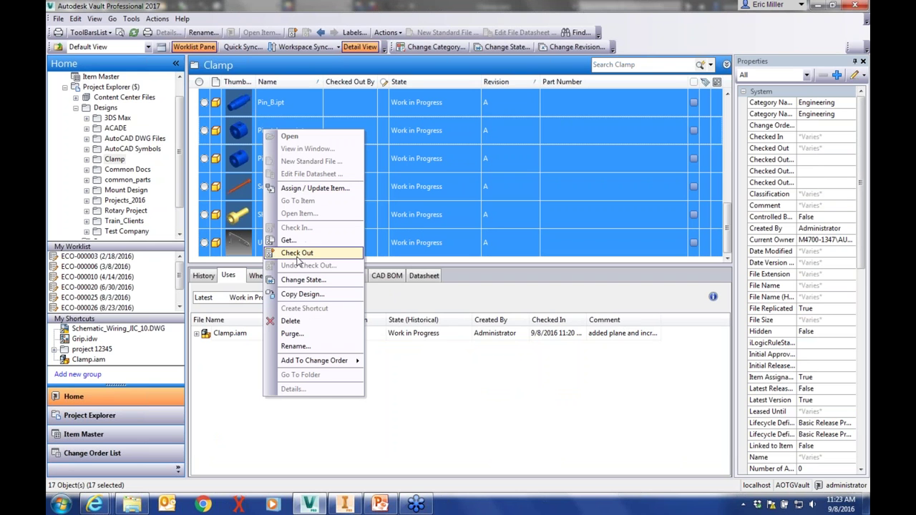
pyautogui.moveTo(319, 362)
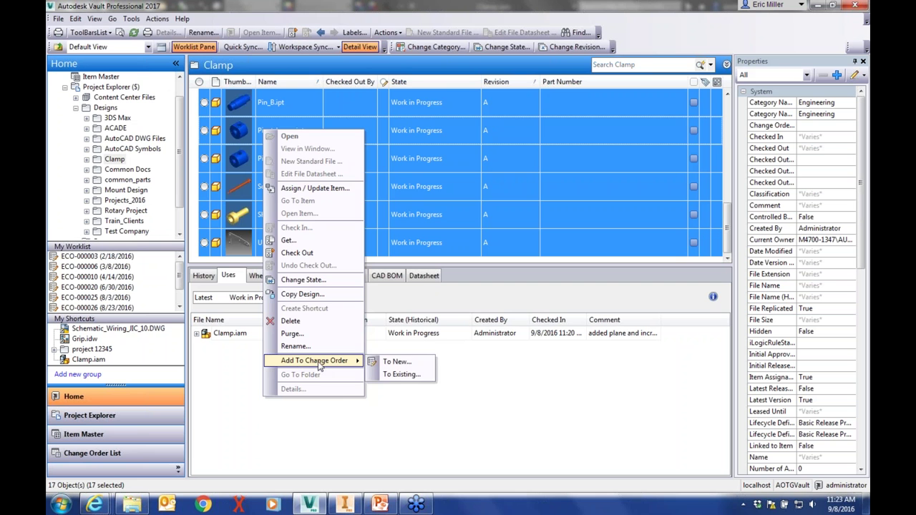
pyautogui.click(398, 364)
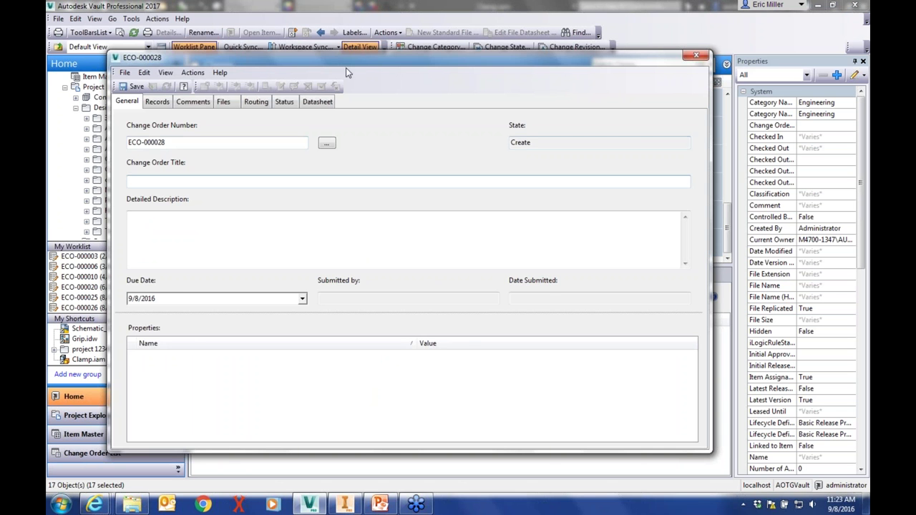
# Enter the title and description for the new change order ECO-000028
pyautogui.moveTo(362, 53); pyautogui.dragTo(430, 48)
pyautogui.click(240, 174)
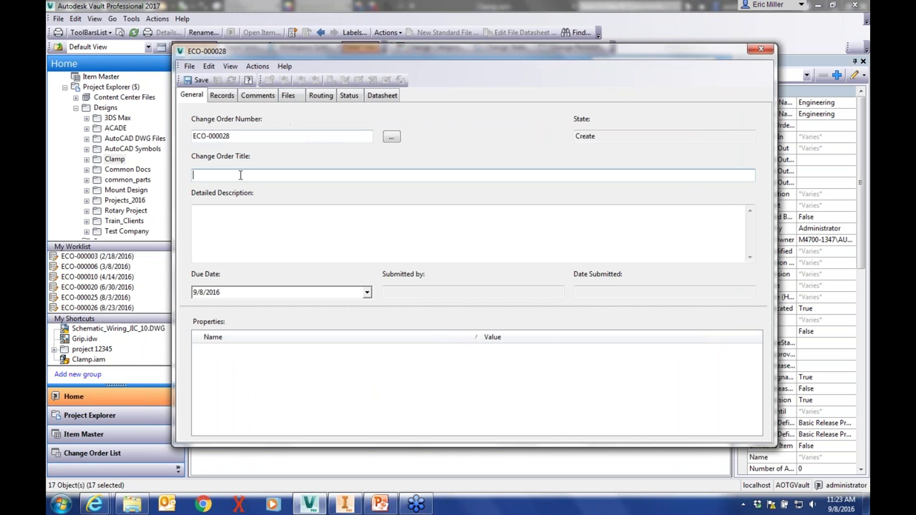
pyautogui.write('oduct line')
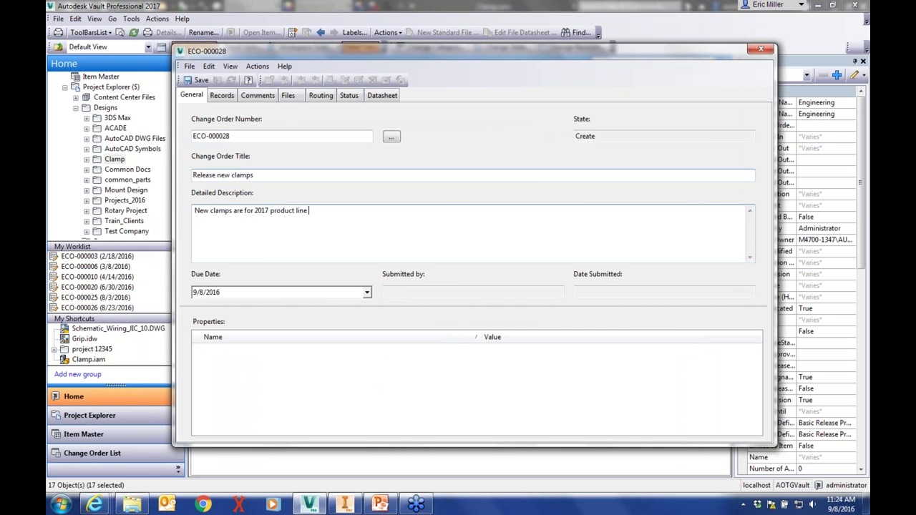
# Review the change order's records, attached files with Copy of Clamp.iam and Clamp.iam previews, and routing
pyautogui.click(222, 95)
pyautogui.click(288, 96)
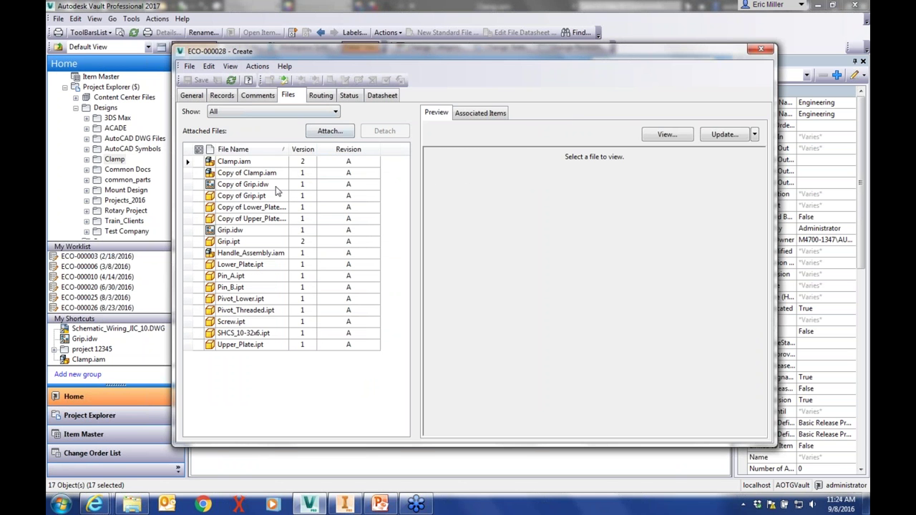
pyautogui.click(247, 173)
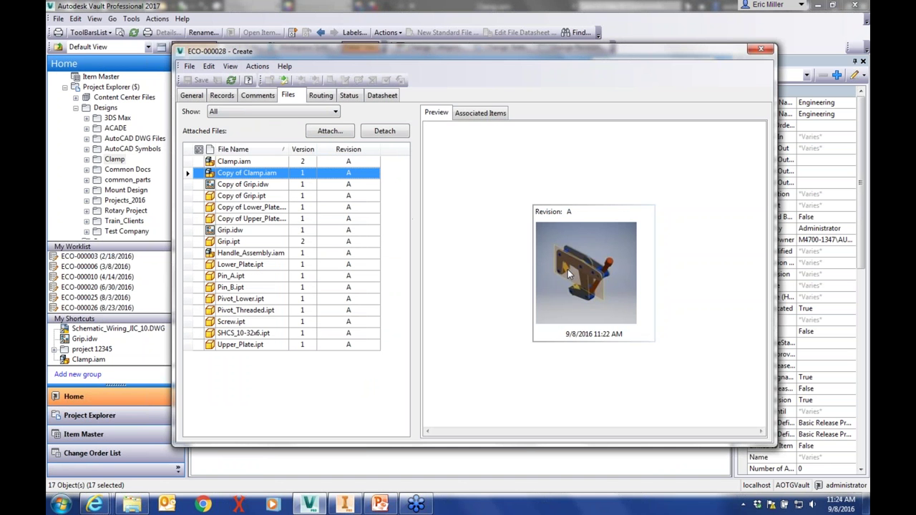
pyautogui.click(577, 272)
pyautogui.click(254, 163)
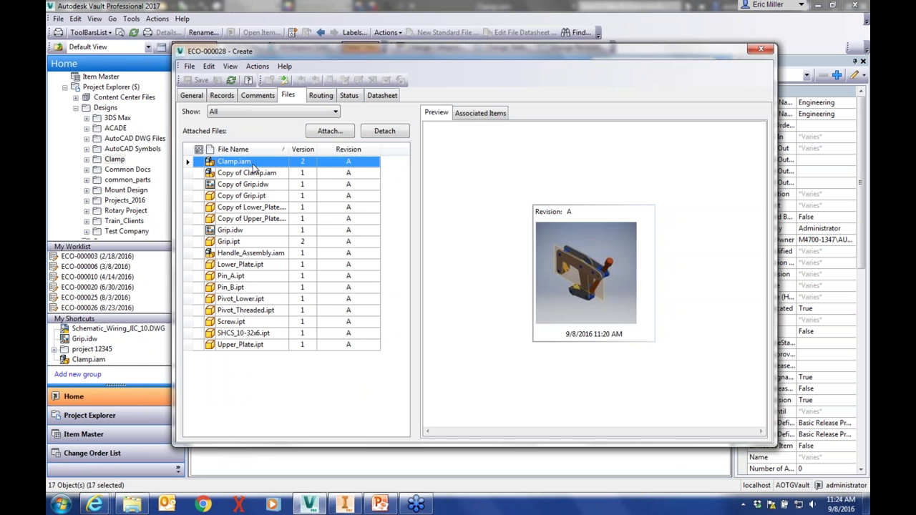
pyautogui.click(543, 261)
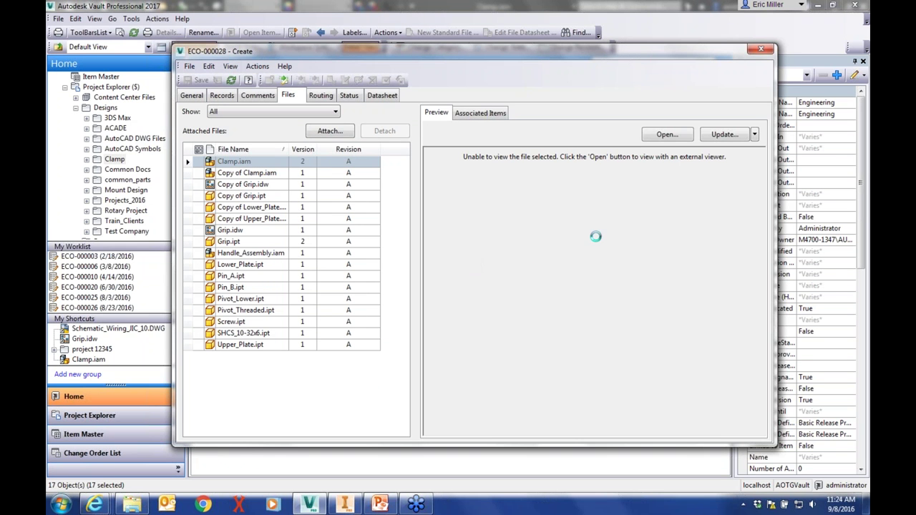
pyautogui.moveTo(423, 58); pyautogui.dragTo(372, 51)
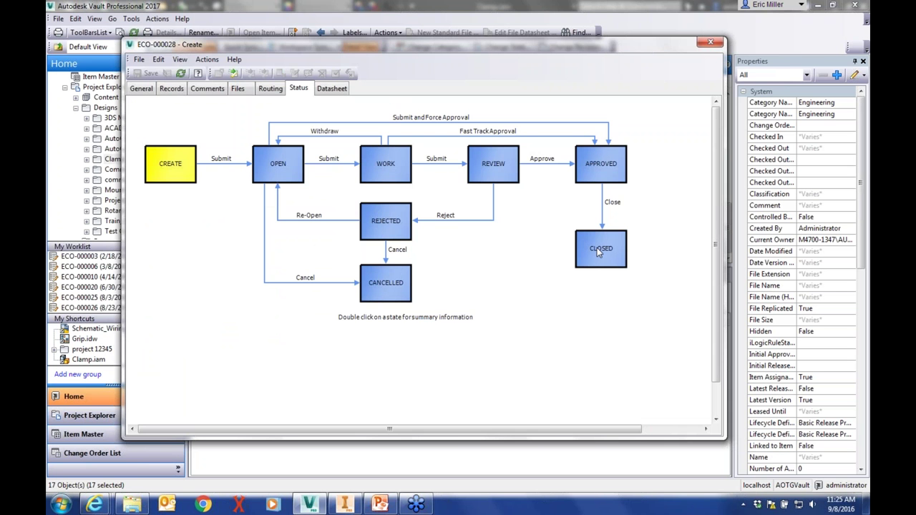
pyautogui.click(270, 89)
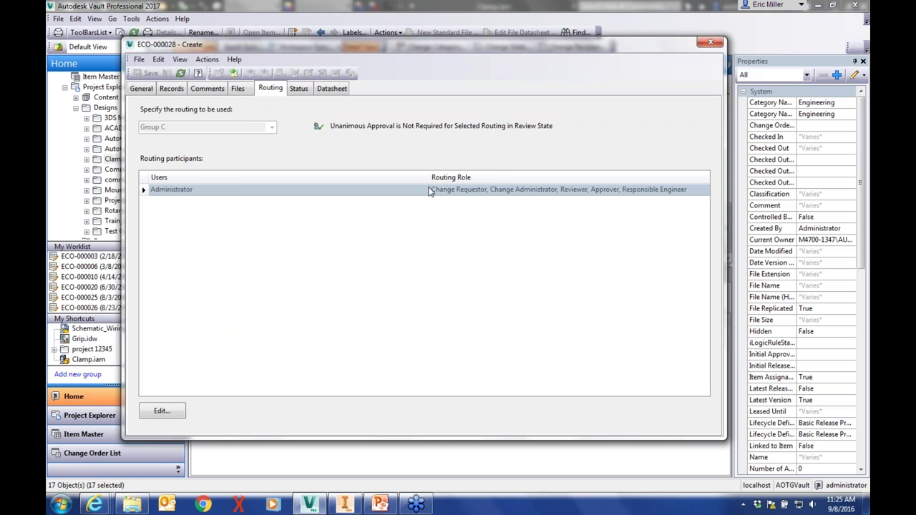
# Submit the change order for review with the comment 'for new product line'
pyautogui.click(232, 74)
pyautogui.write('for new ')
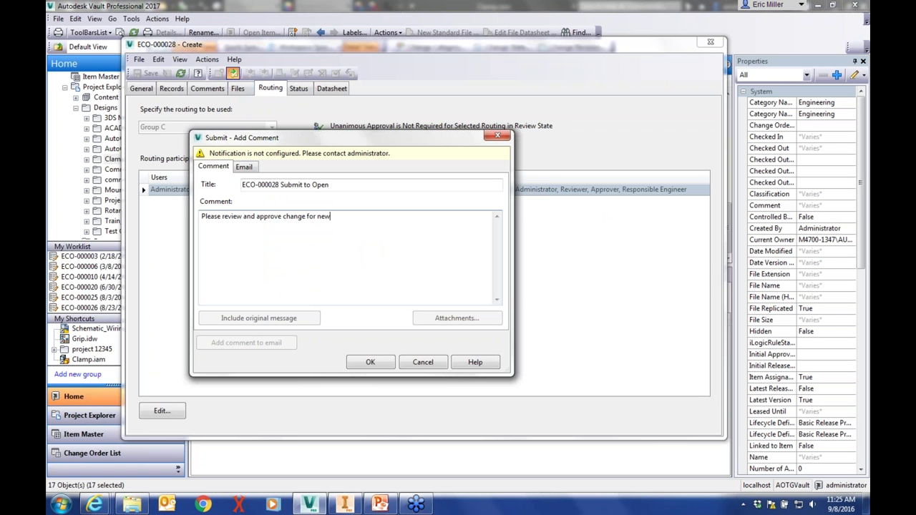
pyautogui.write('product line')
pyautogui.click(370, 362)
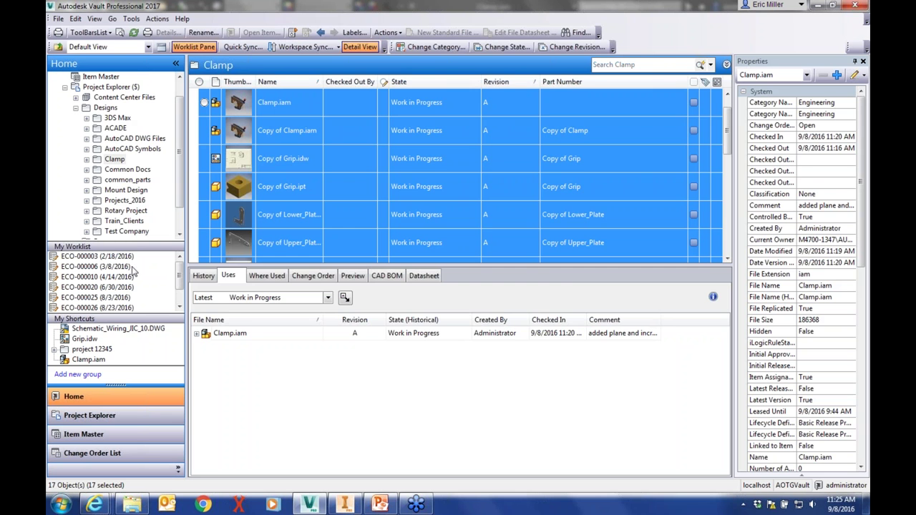
# Open ECO-000028 from the change order list and check its comments, general details and files
pyautogui.click(112, 87)
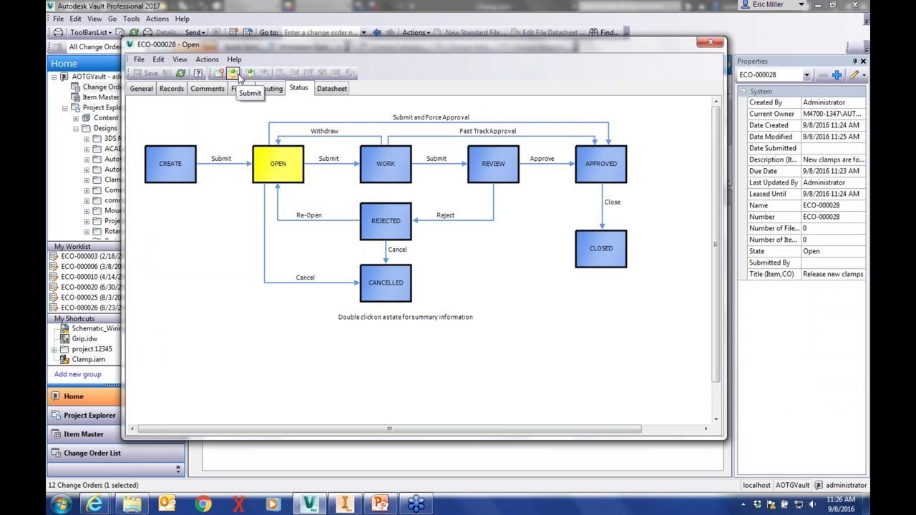
pyautogui.click(234, 74)
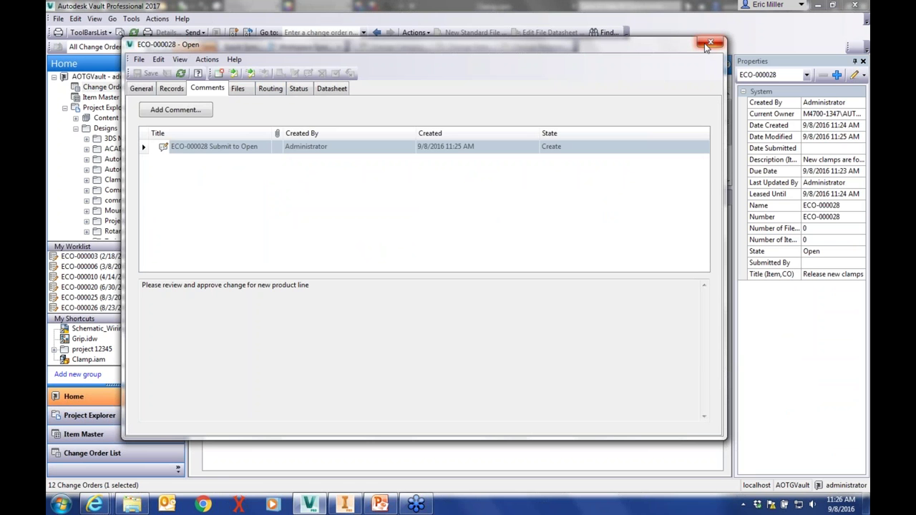
pyautogui.click(142, 90)
pyautogui.click(238, 89)
# Go to the folder containing Clamp.iam from the change order's file list
pyautogui.click(180, 156)
pyautogui.rightClick(180, 158)
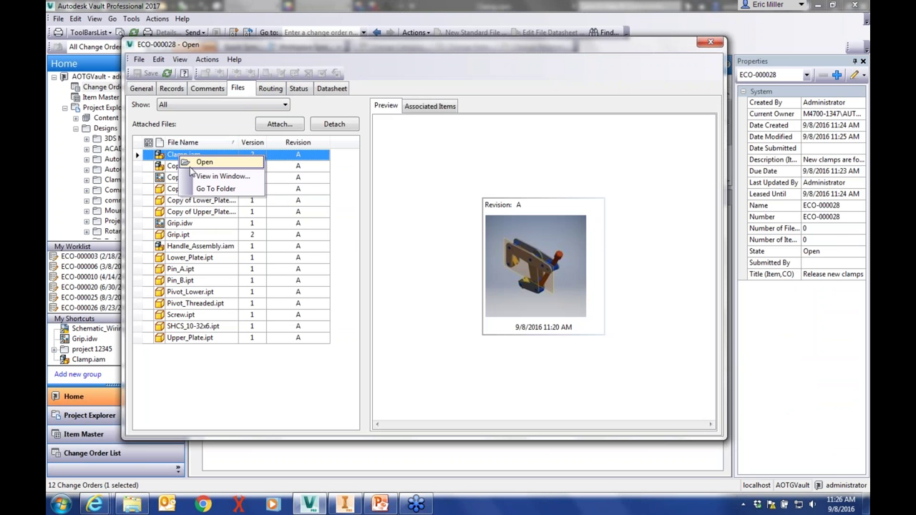
pyautogui.click(217, 189)
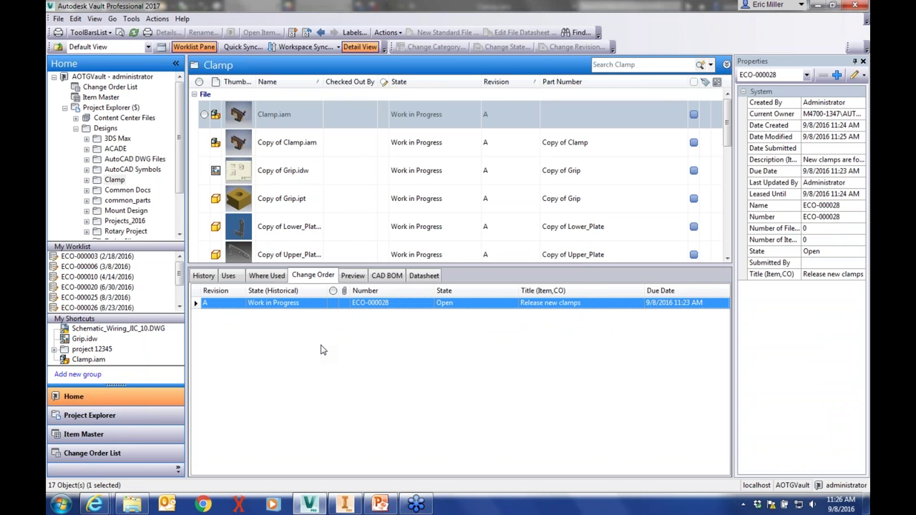
# Close the Grip.ipt.dwf, Grip.idw.dwfx and old Vault tabs, then load the localhost Vault web client
pyautogui.moveTo(90, 510)
pyautogui.click(120, 440)
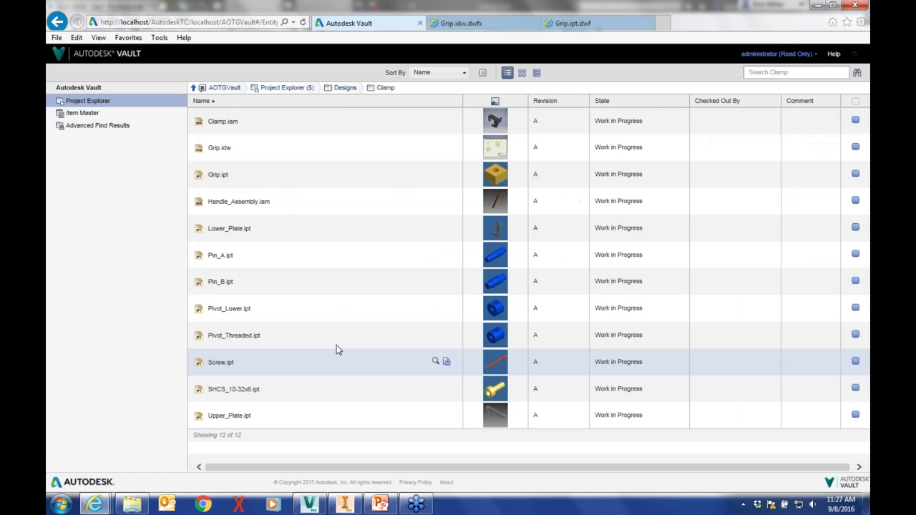
pyautogui.click(649, 26)
pyautogui.click(649, 26)
pyautogui.click(419, 23)
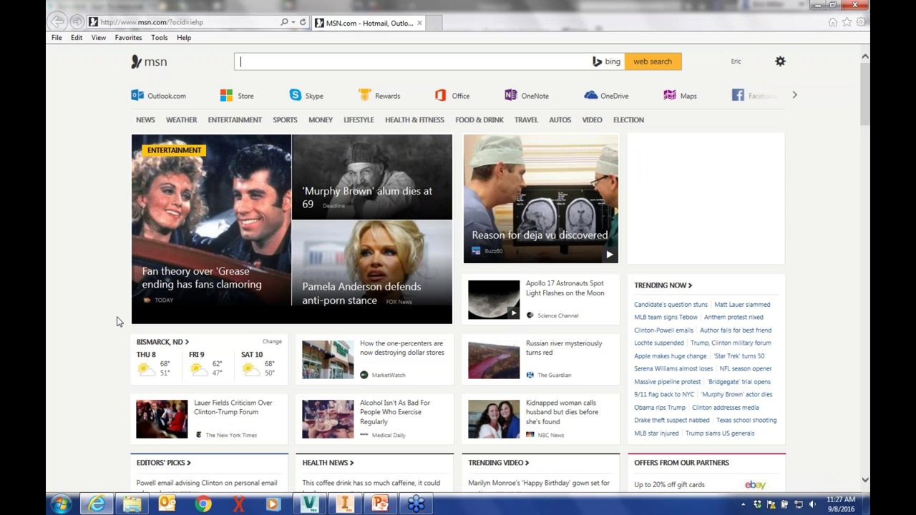
pyautogui.click(130, 26)
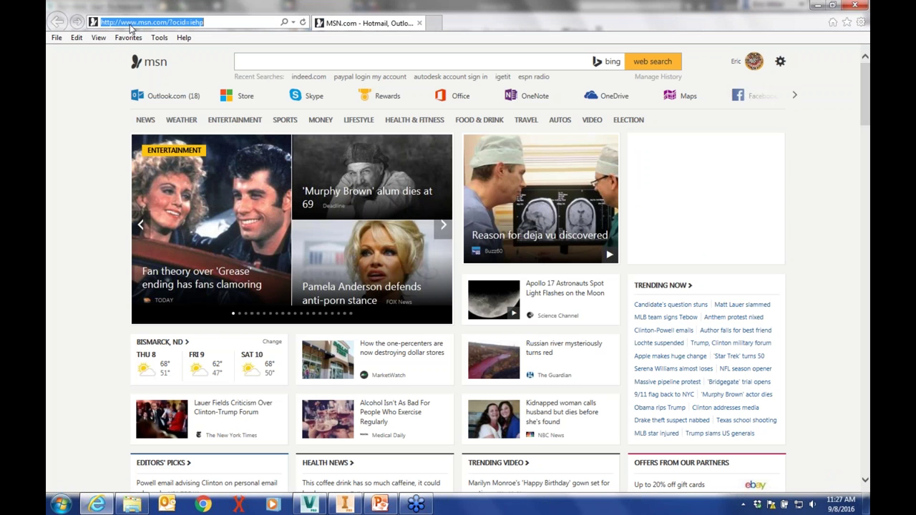
pyautogui.press('Return')
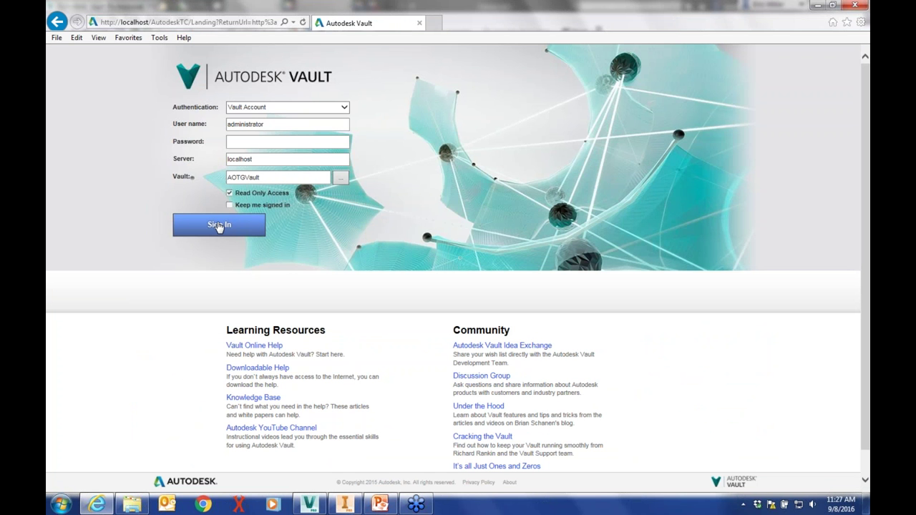
# Sign in, browse Designs to Clamp.iam's file details, and open Grip.idw as a DWFx
pyautogui.click(218, 228)
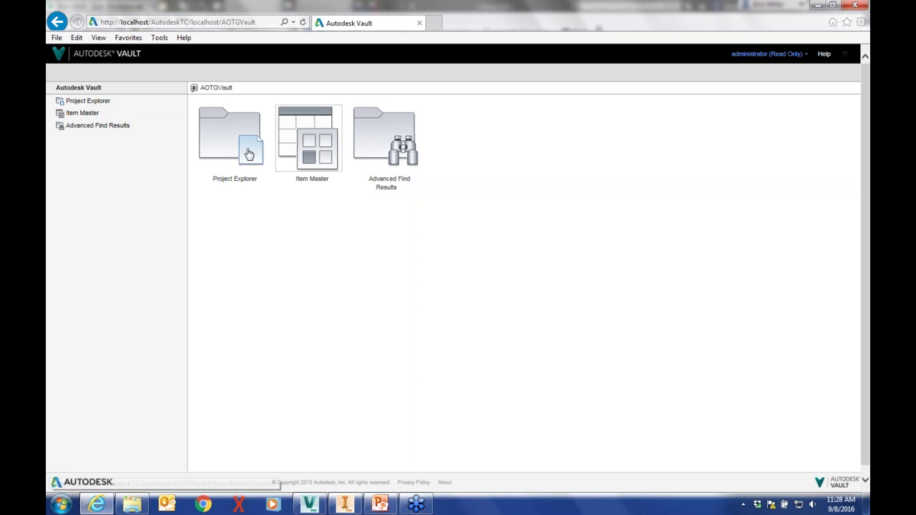
pyautogui.click(228, 141)
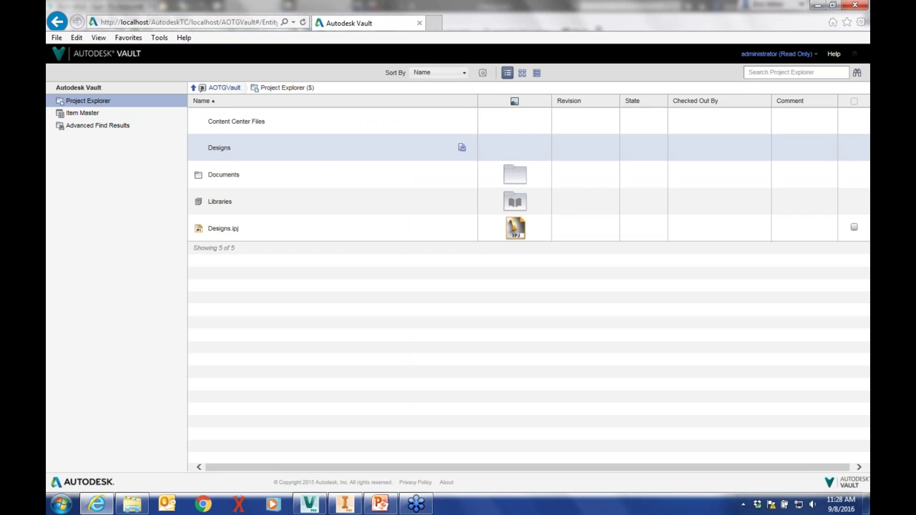
pyautogui.click(220, 149)
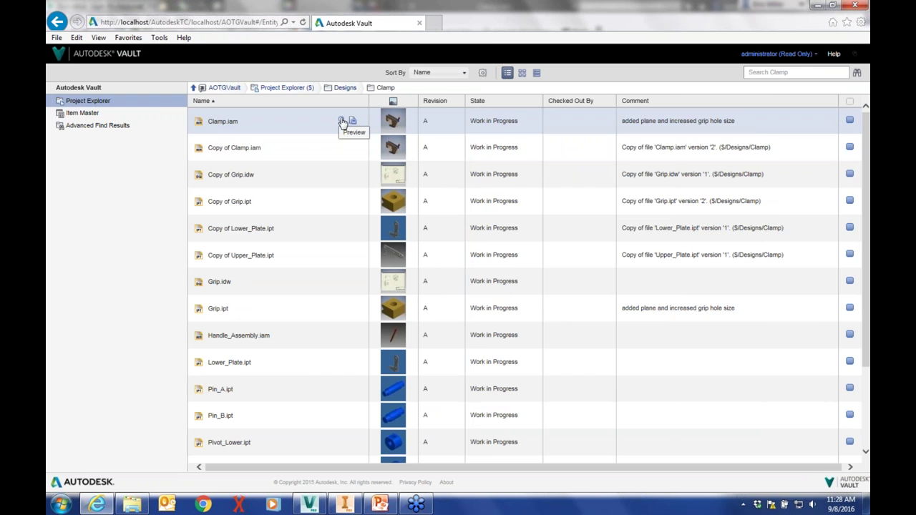
pyautogui.click(342, 121)
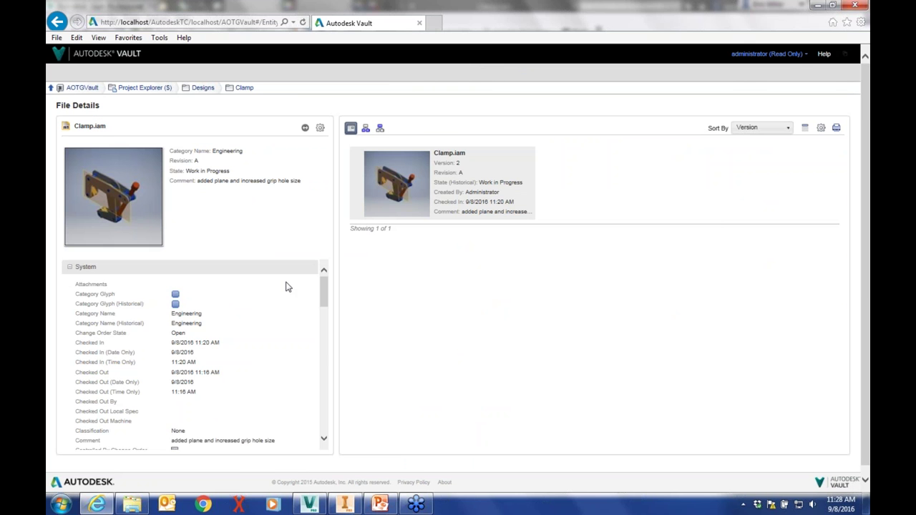
pyautogui.moveTo(323, 290); pyautogui.dragTo(326, 329)
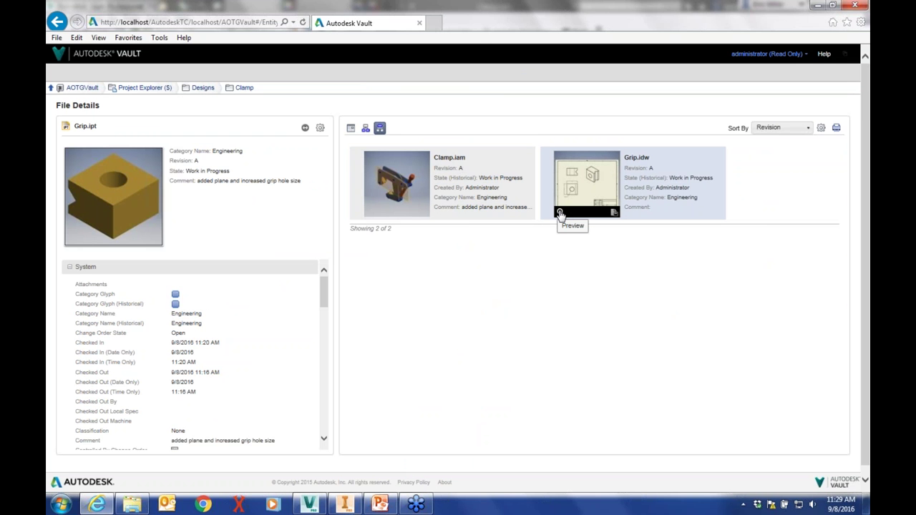
pyautogui.click(560, 213)
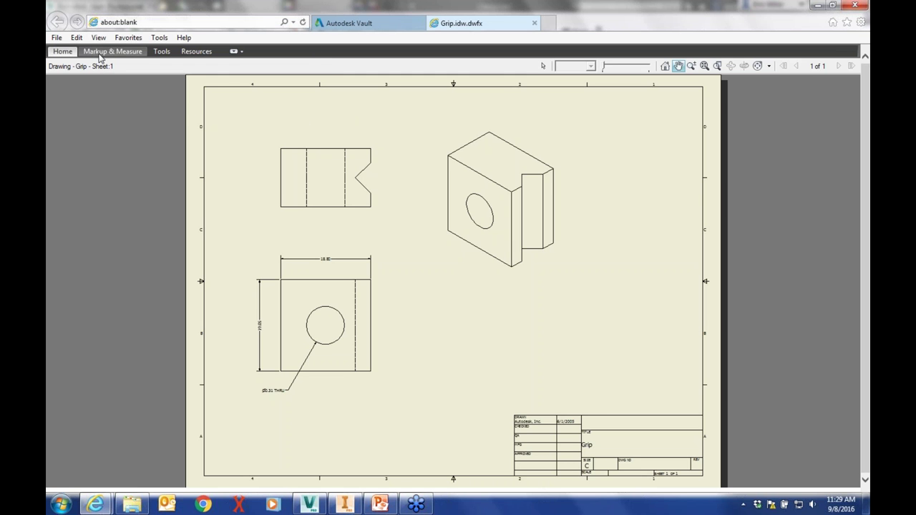
# Add a callout 'Is the hole big enough?' pointing at the hole in the isometric view
pyautogui.click(104, 53)
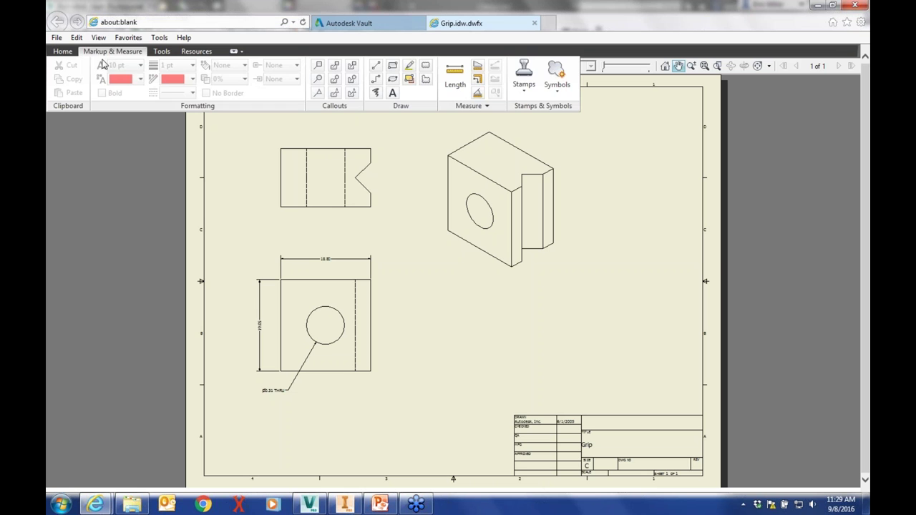
pyautogui.click(317, 65)
pyautogui.click(479, 226)
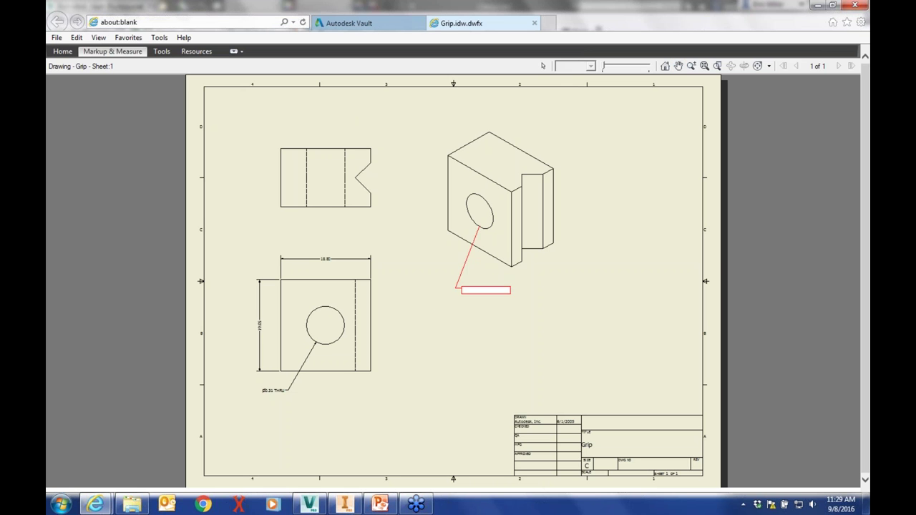
pyautogui.click(485, 301)
pyautogui.write('Is the hole bigg')
pyautogui.press('BackSpace')
pyautogui.write('enough?')
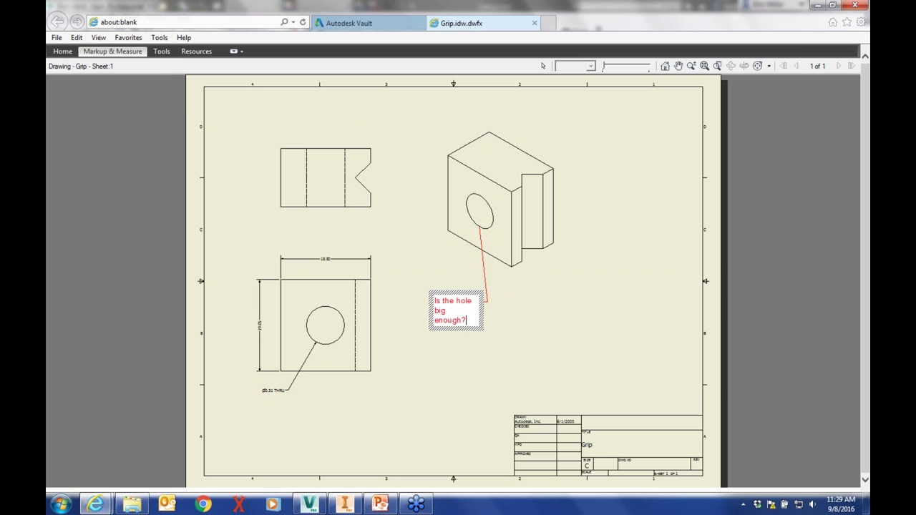
pyautogui.click(431, 363)
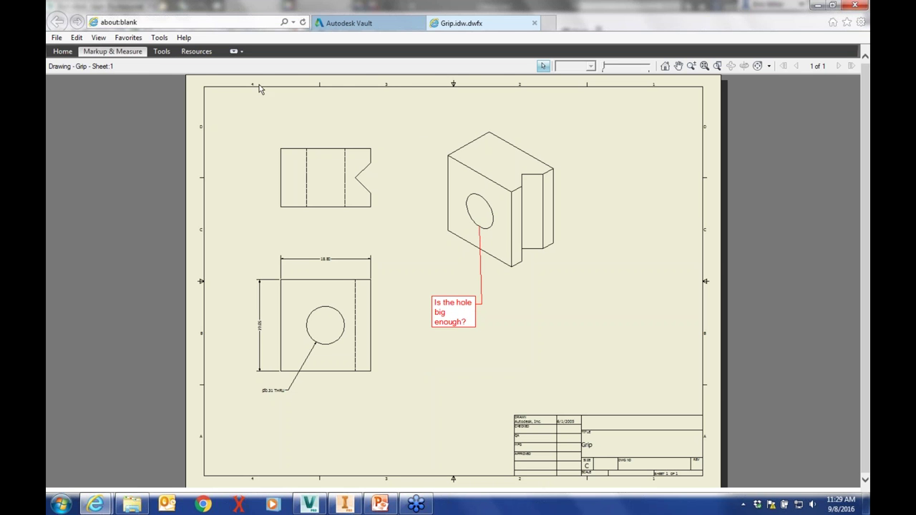
# Measure the top view's width and height, about 18.796 mm and 12.192 mm
pyautogui.click(131, 53)
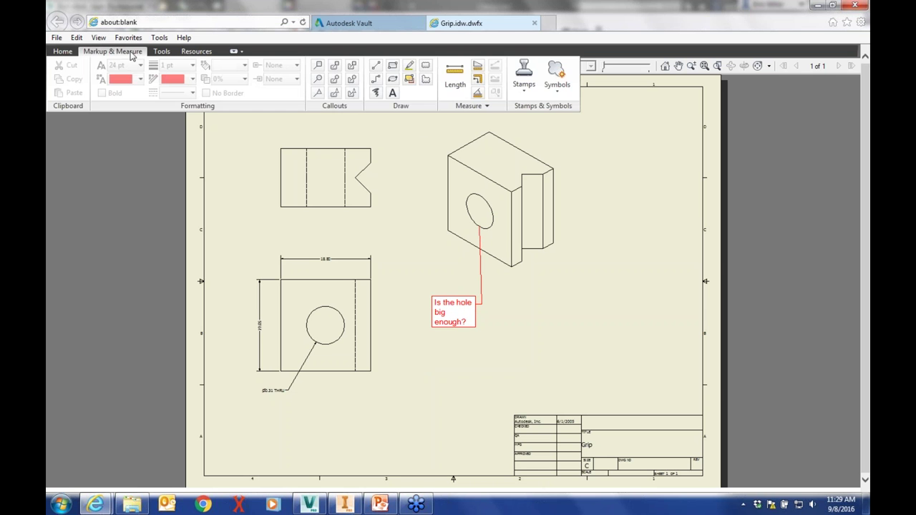
pyautogui.click(455, 73)
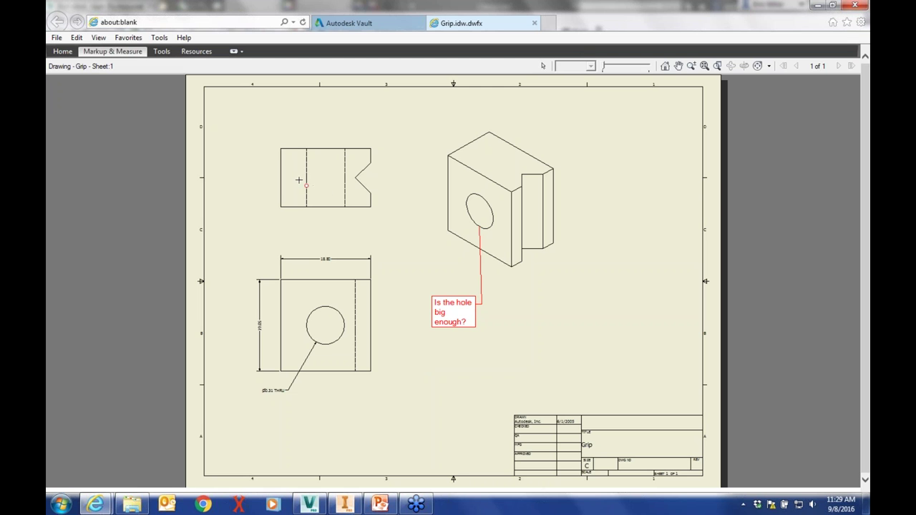
pyautogui.click(290, 148)
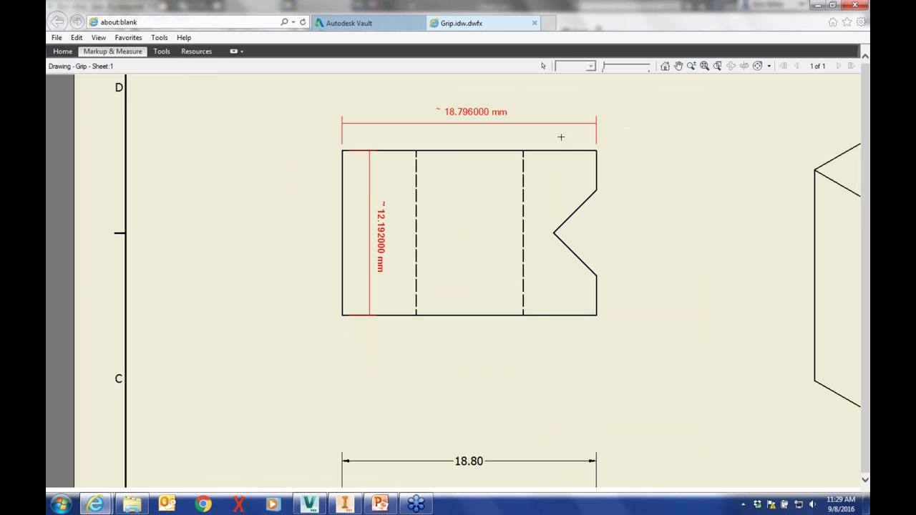
pyautogui.scroll(-1, 559, 138)
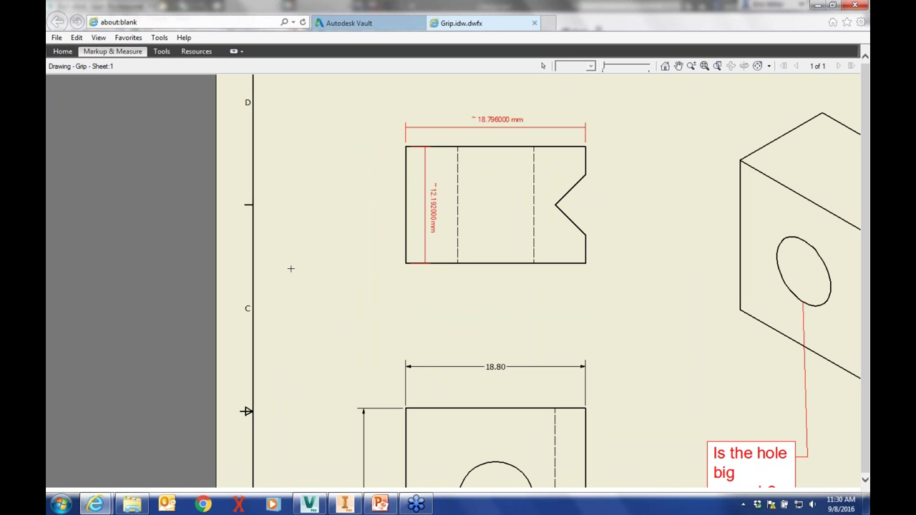
pyautogui.scroll(-1, 373, 197)
pyautogui.scroll(-1, 373, 197)
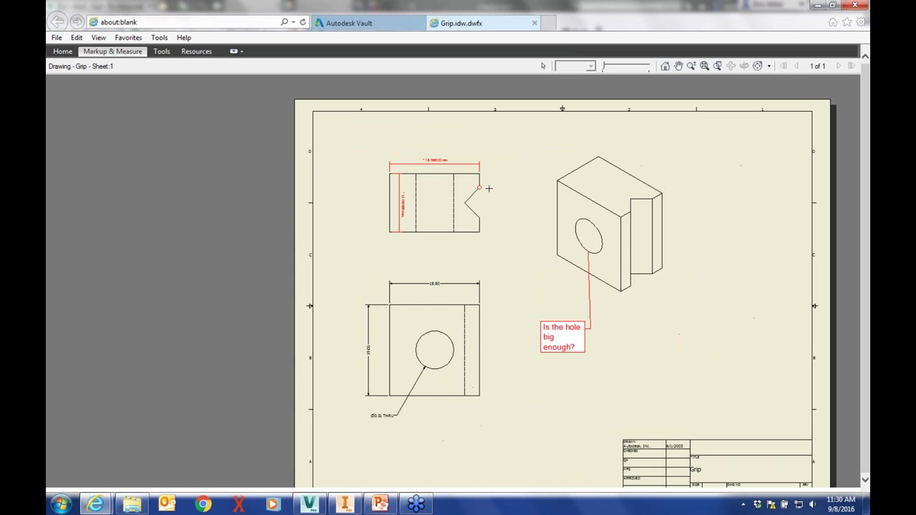
pyautogui.moveTo(517, 184)
pyautogui.mouseDown(button='middle')
pyautogui.moveTo(463, 145)
pyautogui.moveTo(427, 151)
pyautogui.mouseUp(button='middle')
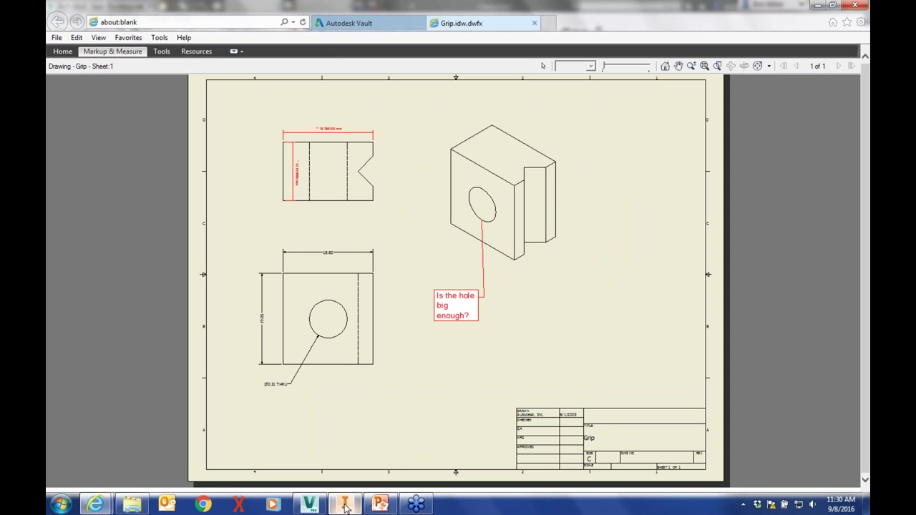
# Open Clamp.iam's DWF in a new tab, then launch Data Management Server Console 2017
pyautogui.click(348, 23)
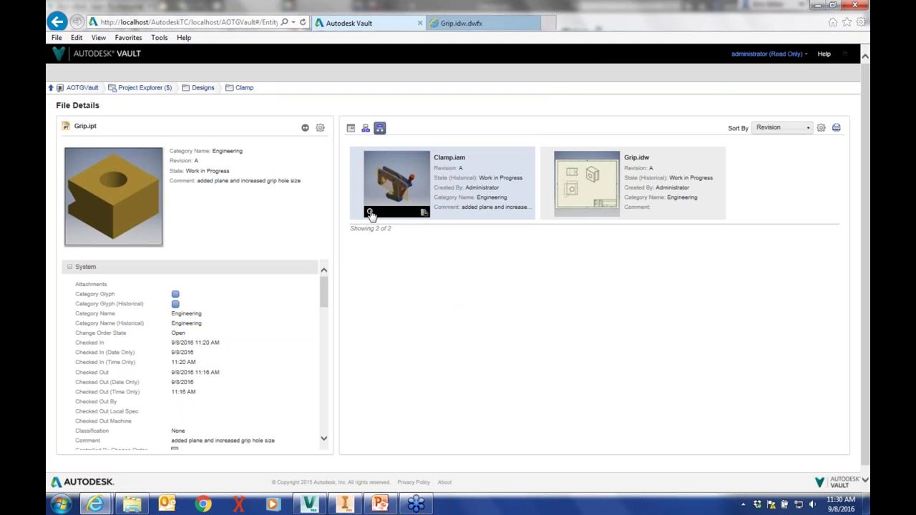
pyautogui.click(369, 214)
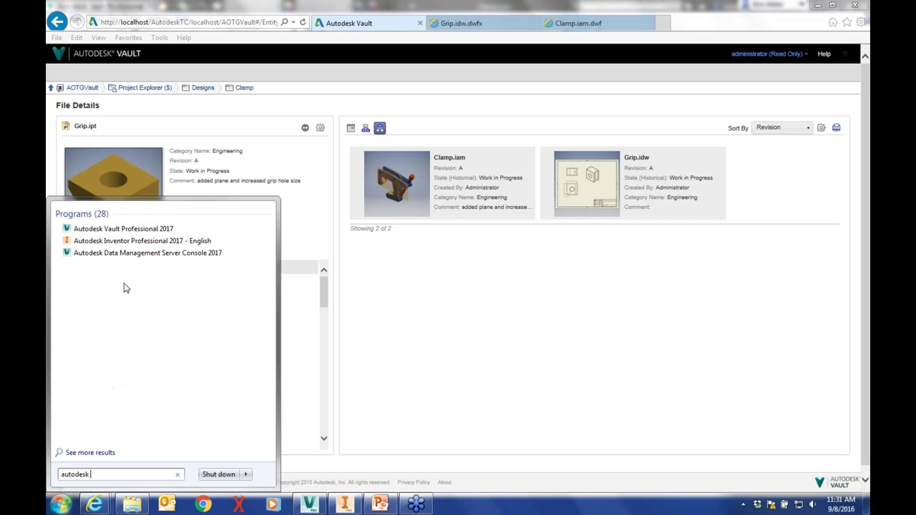
pyautogui.click(168, 255)
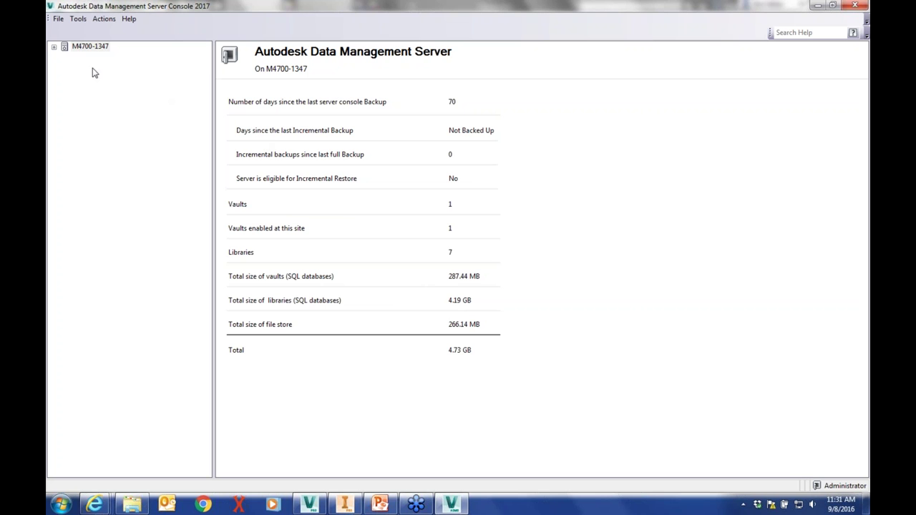
# Set up a scheduled backup to C:\ with log file C:\vault backup\vault_log.txt and the Vault account name
pyautogui.click(77, 20)
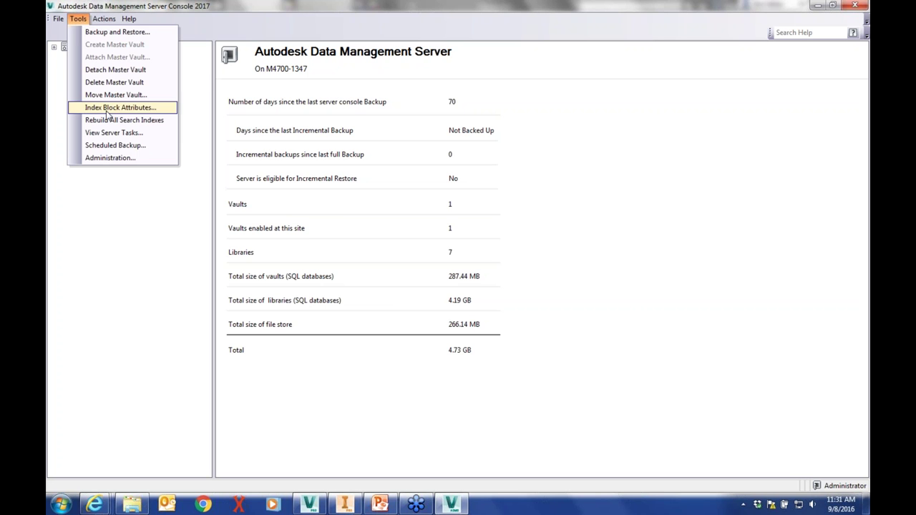
pyautogui.click(113, 146)
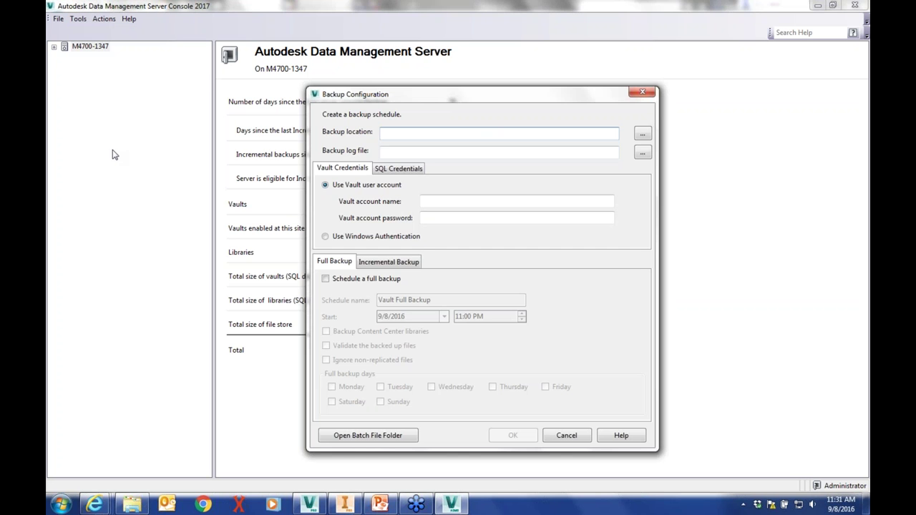
pyautogui.moveTo(397, 94); pyautogui.dragTo(298, 44)
pyautogui.click(543, 83)
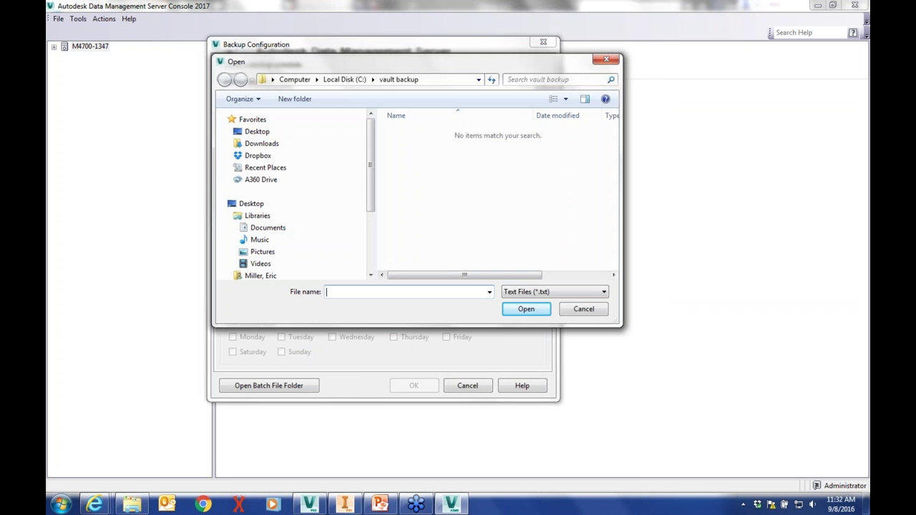
pyautogui.write('log_vault')
pyautogui.rightClick(403, 204)
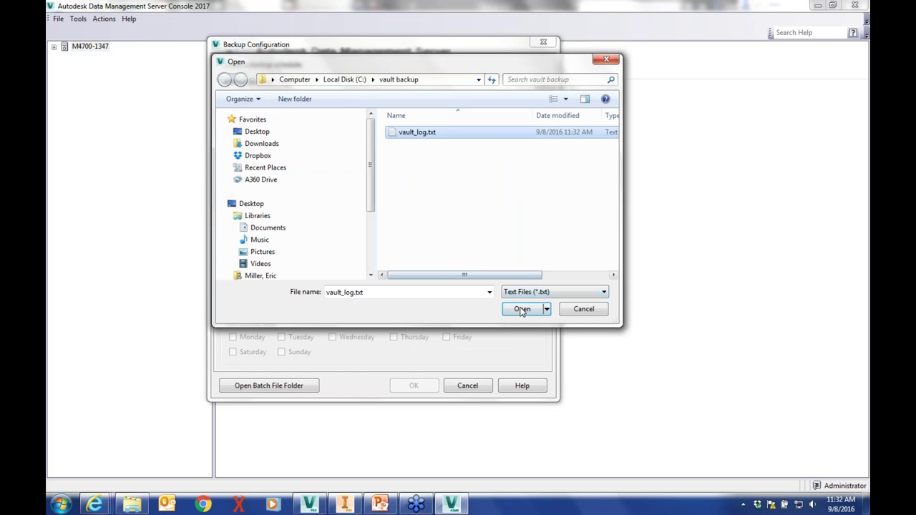
pyautogui.click(521, 309)
pyautogui.write('administrator')
pyautogui.press('Tab')
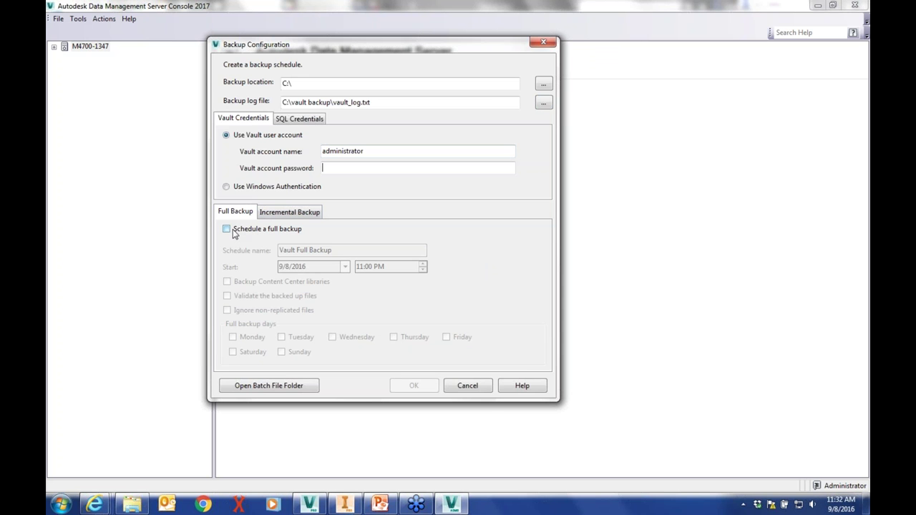
# Schedule a full backup to run on Monday and Friday
pyautogui.click(226, 228)
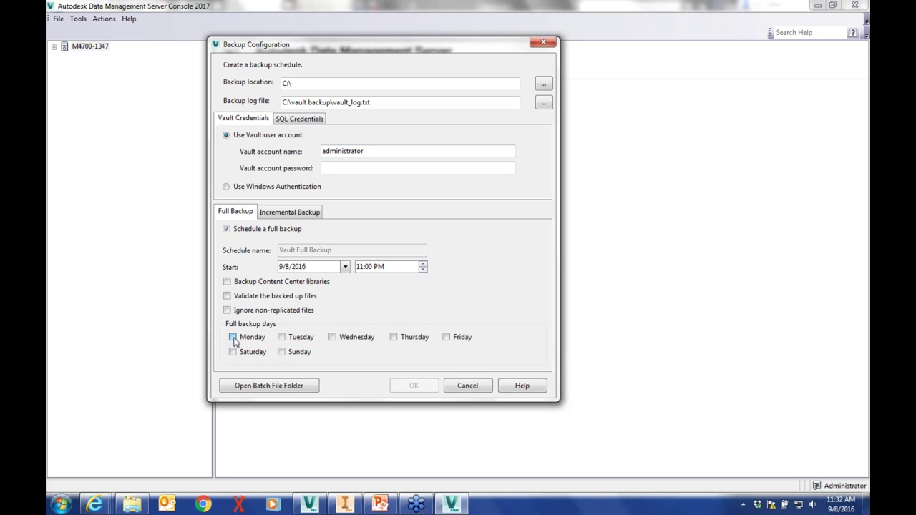
pyautogui.click(232, 337)
pyautogui.click(447, 336)
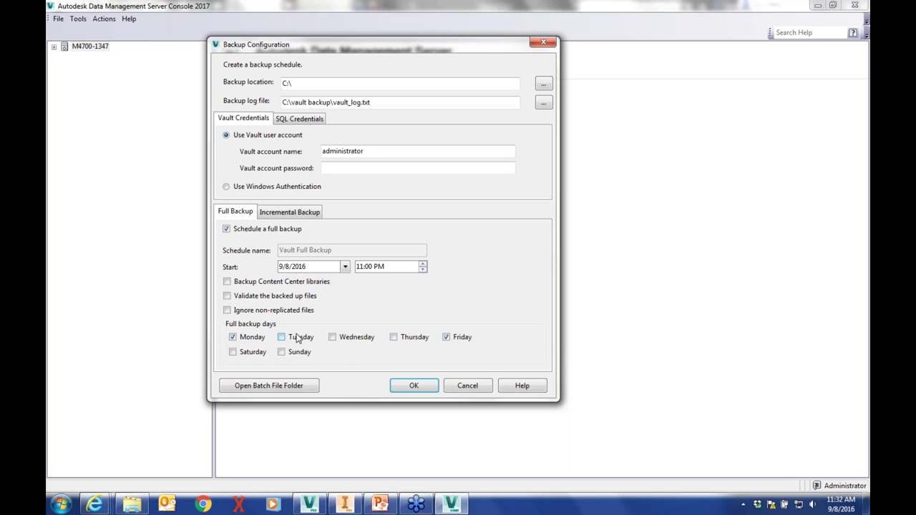
# Schedule an incremental backup to run Tuesday, Wednesday and Thursday
pyautogui.click(294, 213)
pyautogui.click(226, 229)
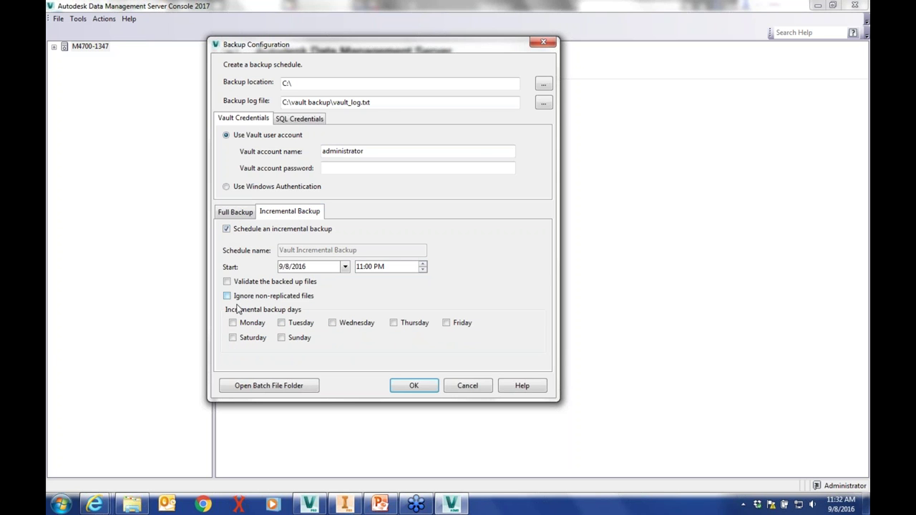
pyautogui.click(281, 323)
pyautogui.click(332, 323)
pyautogui.click(393, 322)
# Close the Backup Configuration dialog, returning to the server summary page
pyautogui.click(457, 387)
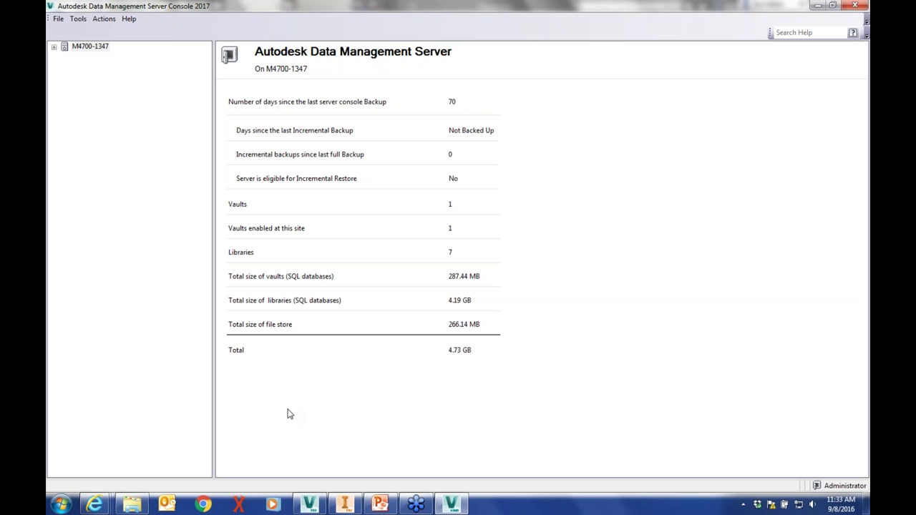
pyautogui.moveTo(420, 506)
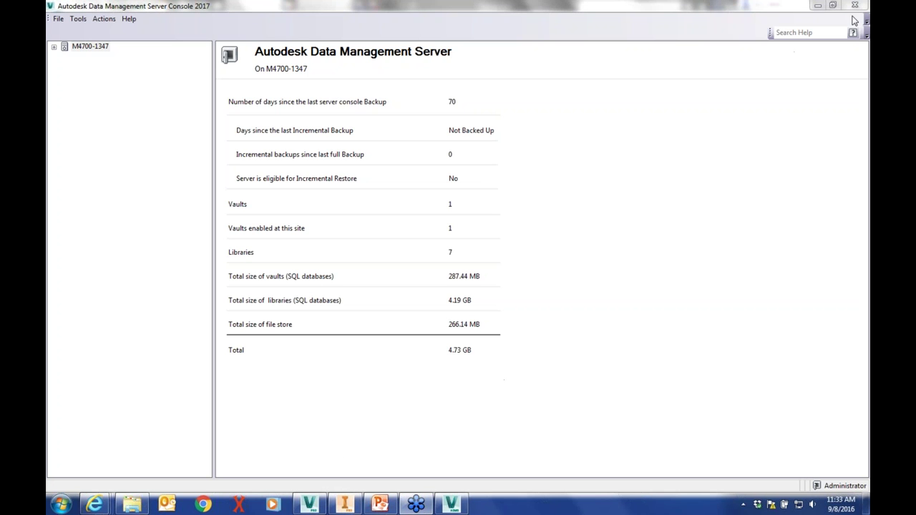